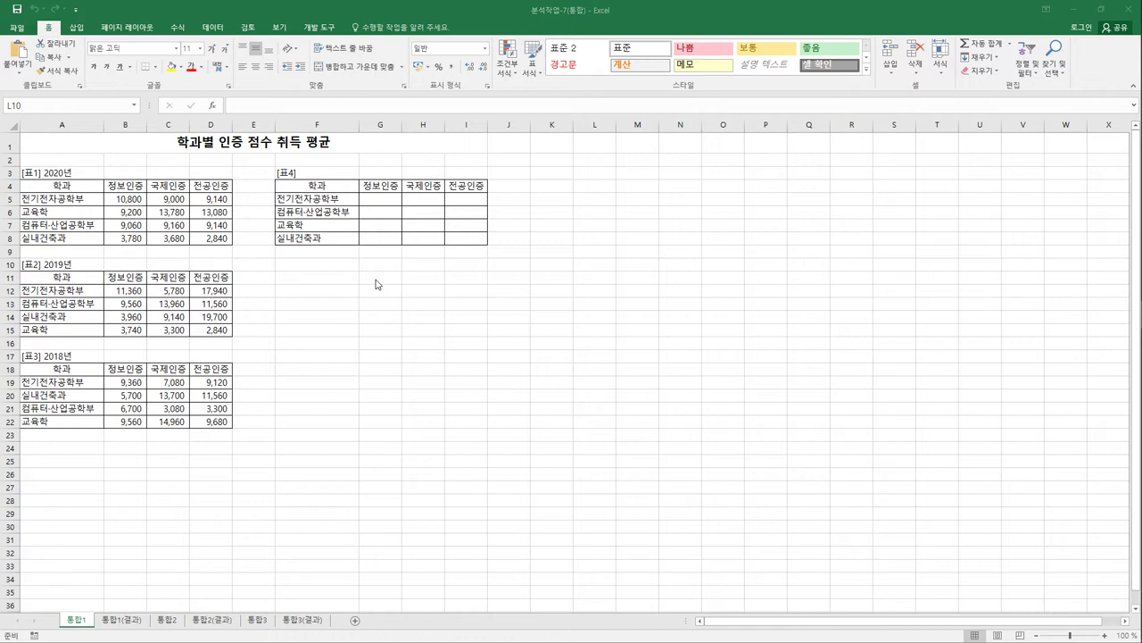
Start a consolidation into table 4's range F4:I8 and set its function to 평균 (average).
click(335, 190)
drag(335, 189, 465, 245)
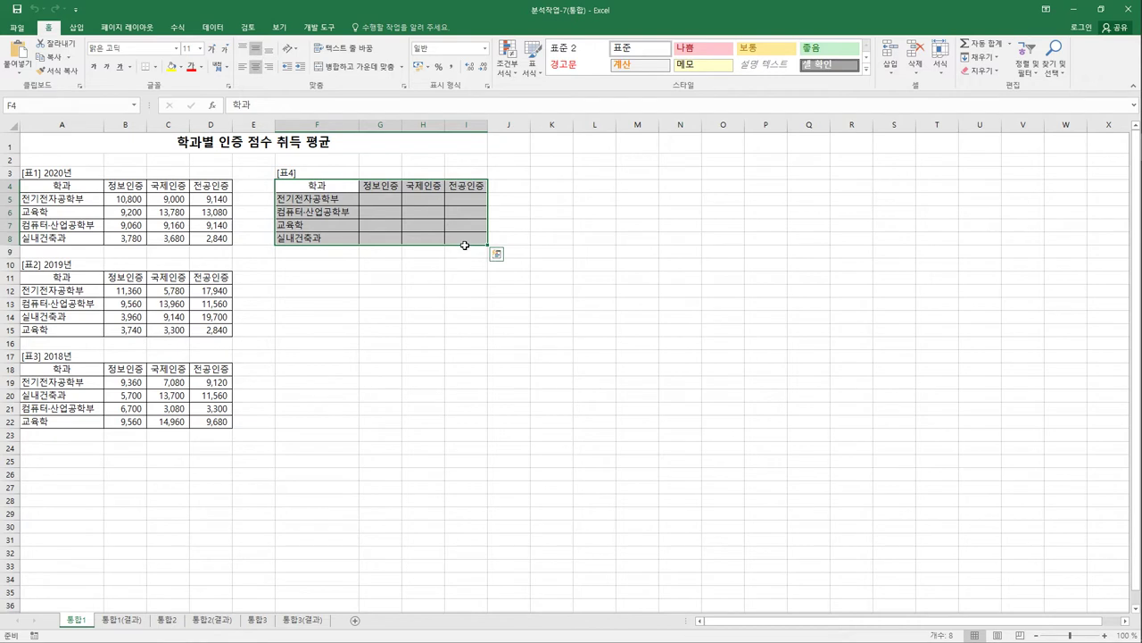
click(212, 27)
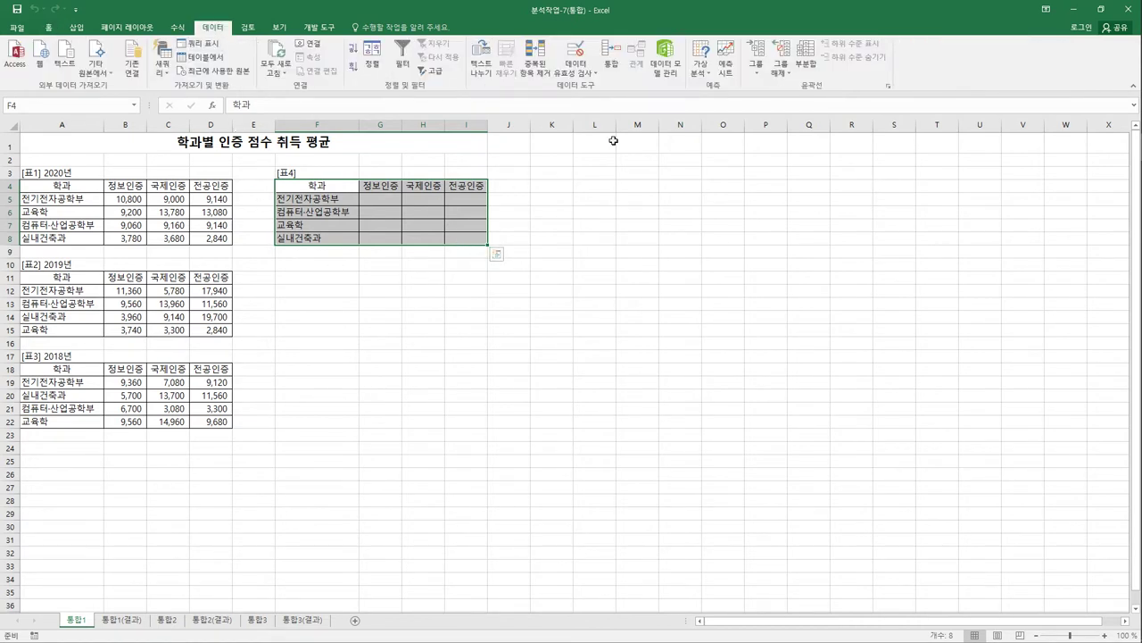
click(612, 62)
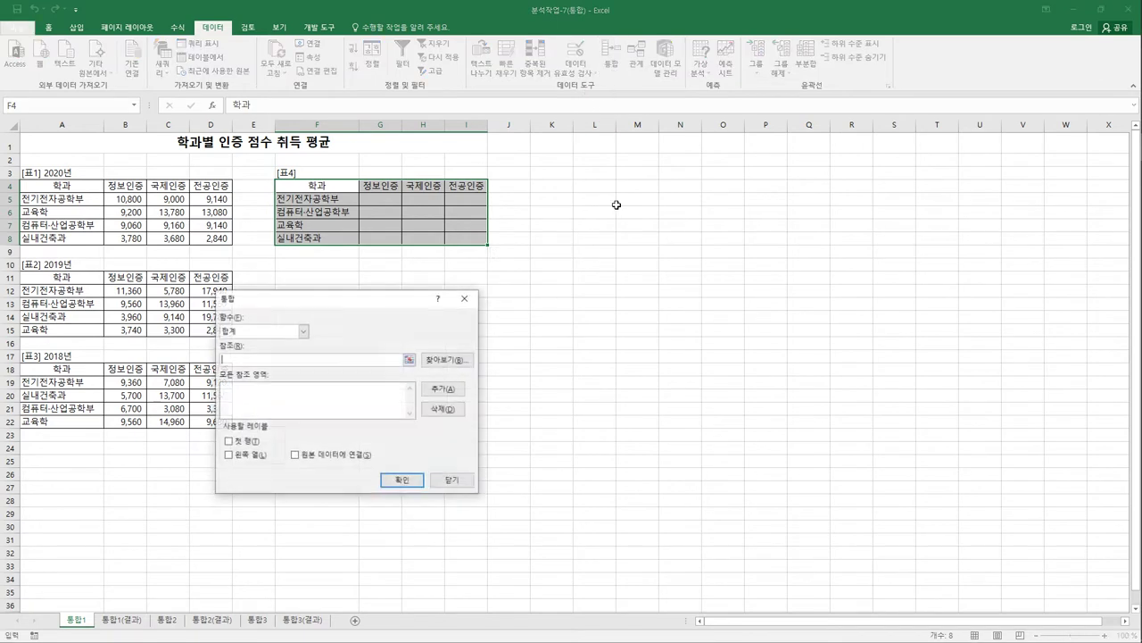
drag(353, 303, 638, 168)
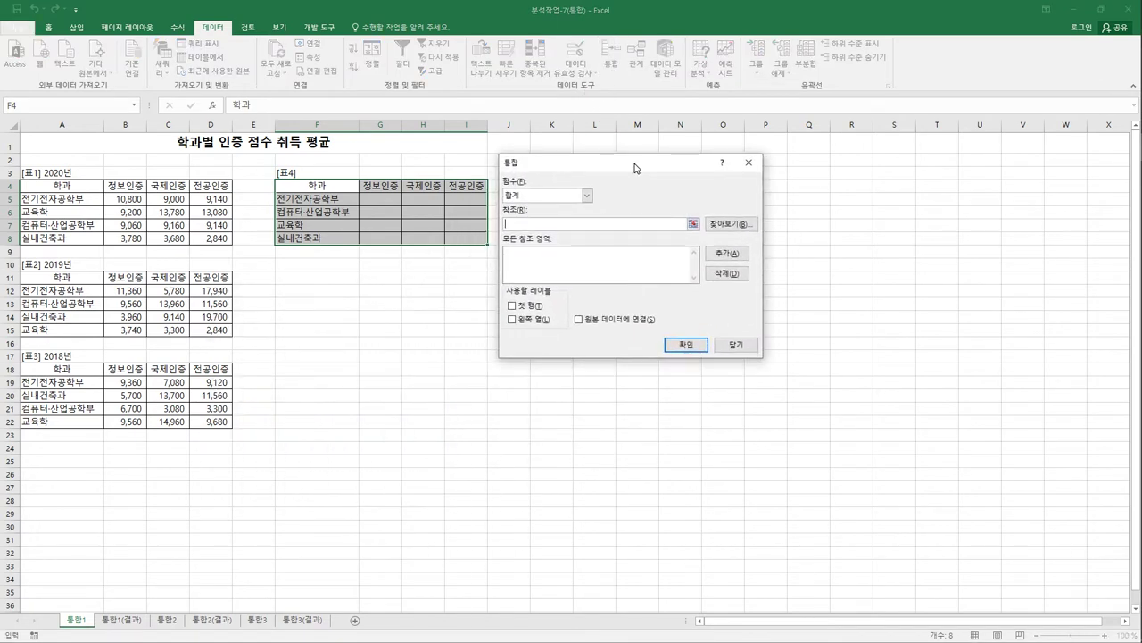
click(589, 196)
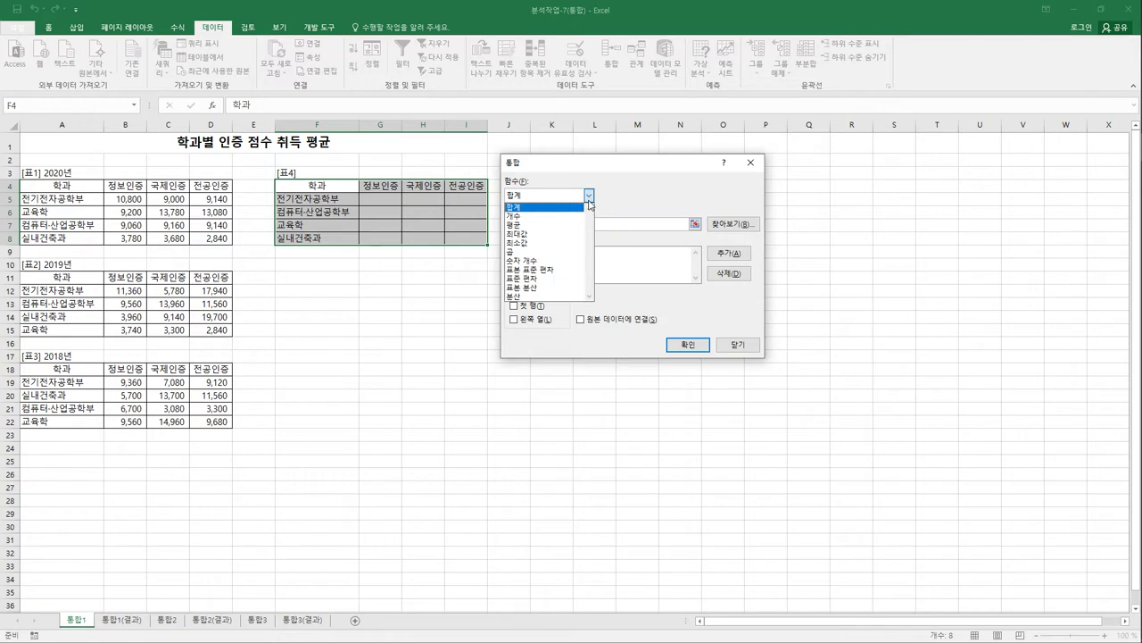
click(579, 224)
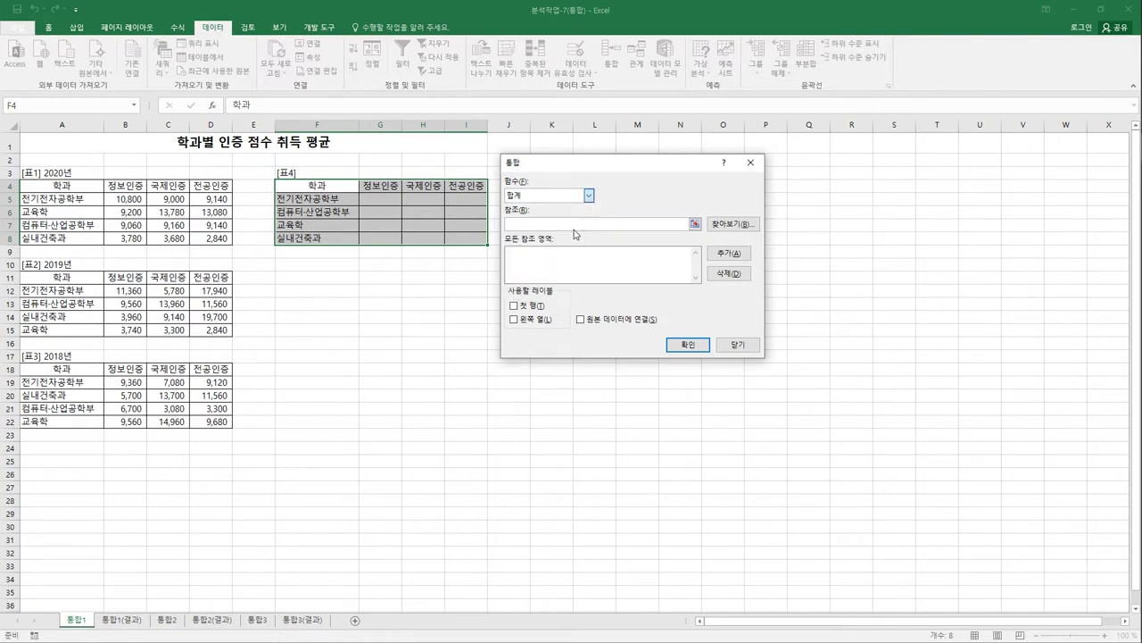
Add the three yearly tables A4:D8, A11:D15 and A18:D22 as consolidation references.
click(578, 228)
drag(97, 191, 217, 246)
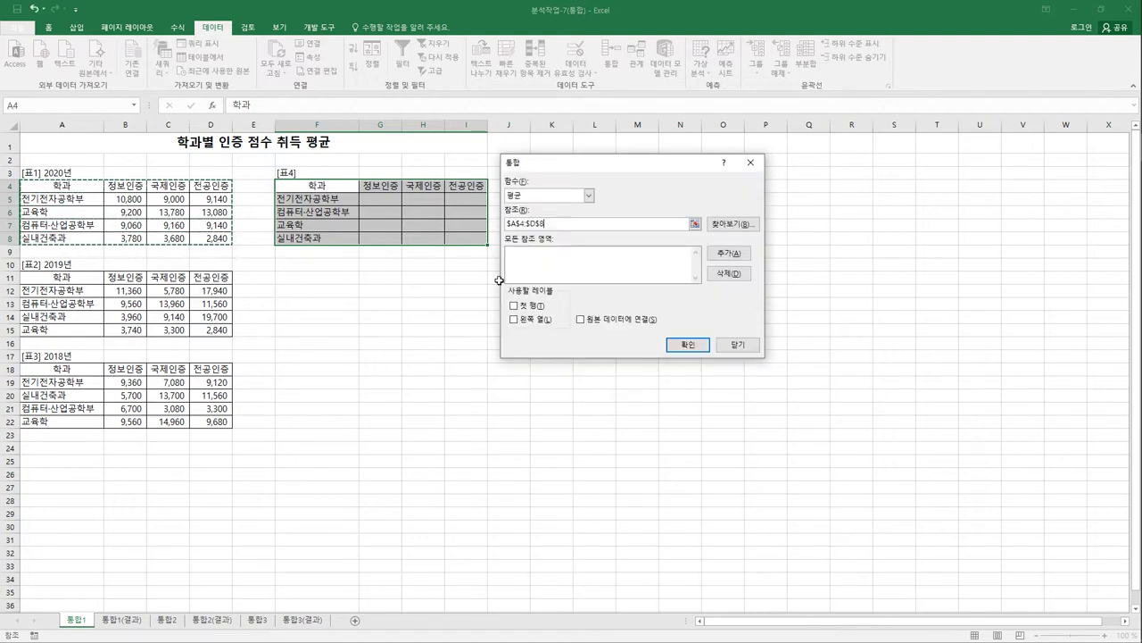
click(729, 252)
drag(76, 279, 215, 330)
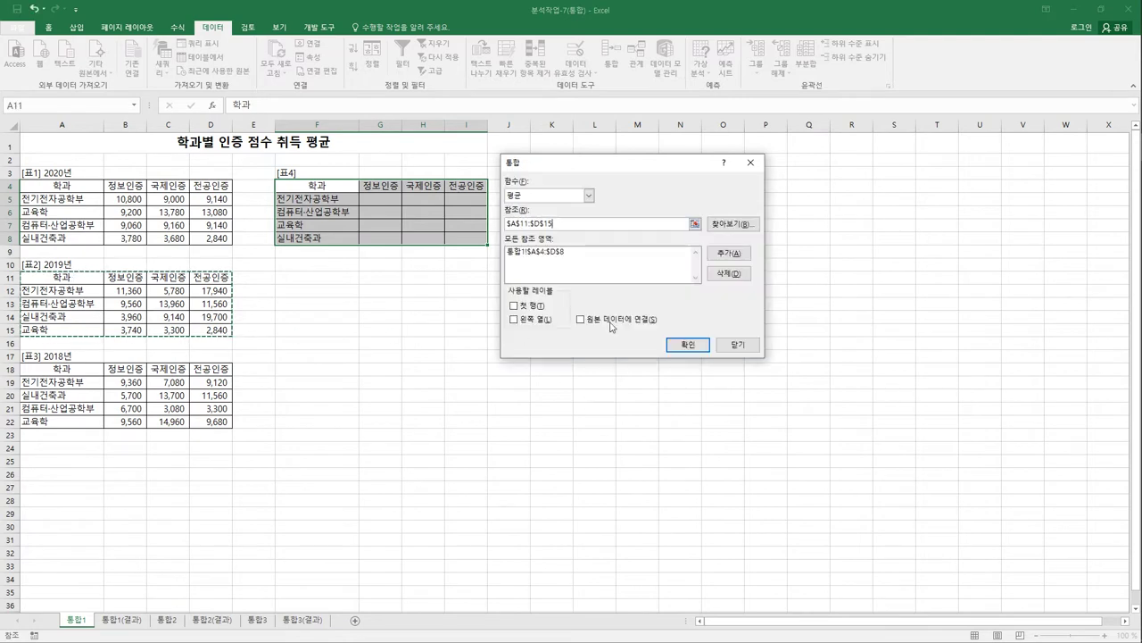
click(729, 252)
drag(54, 369, 222, 423)
click(717, 256)
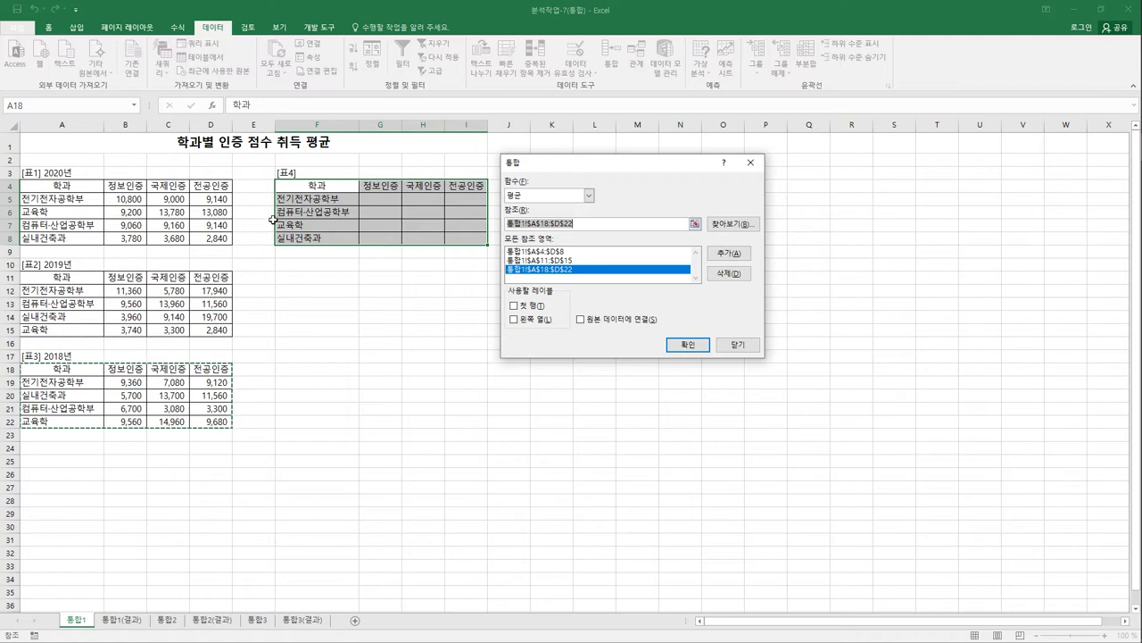
Use the top row and left column as labels and run the consolidation into table 4.
click(513, 305)
click(515, 320)
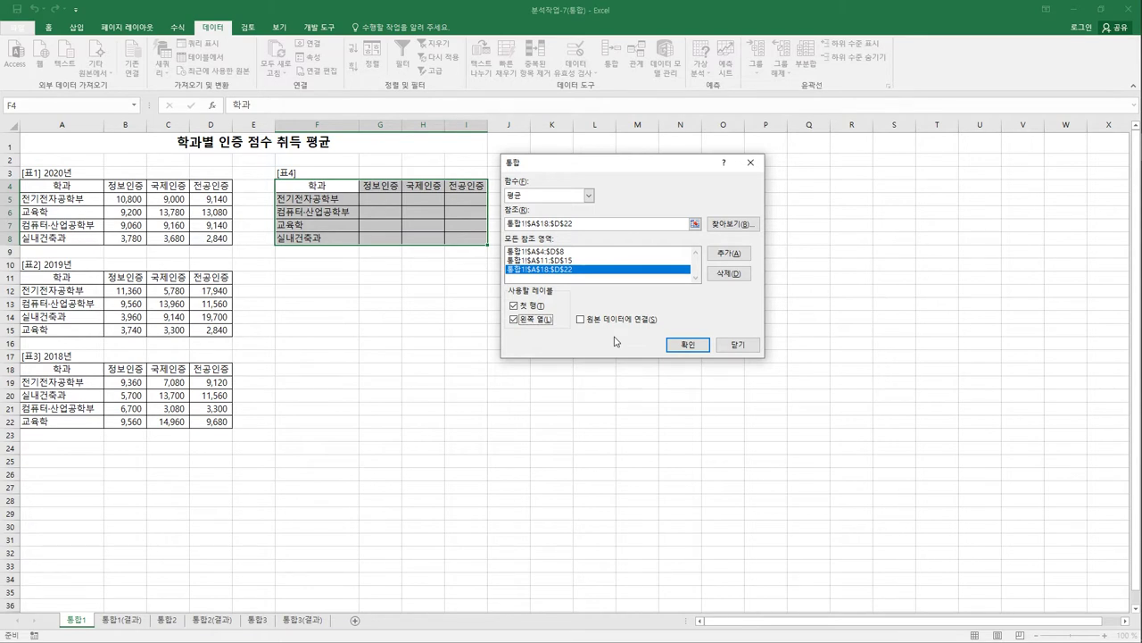
click(689, 350)
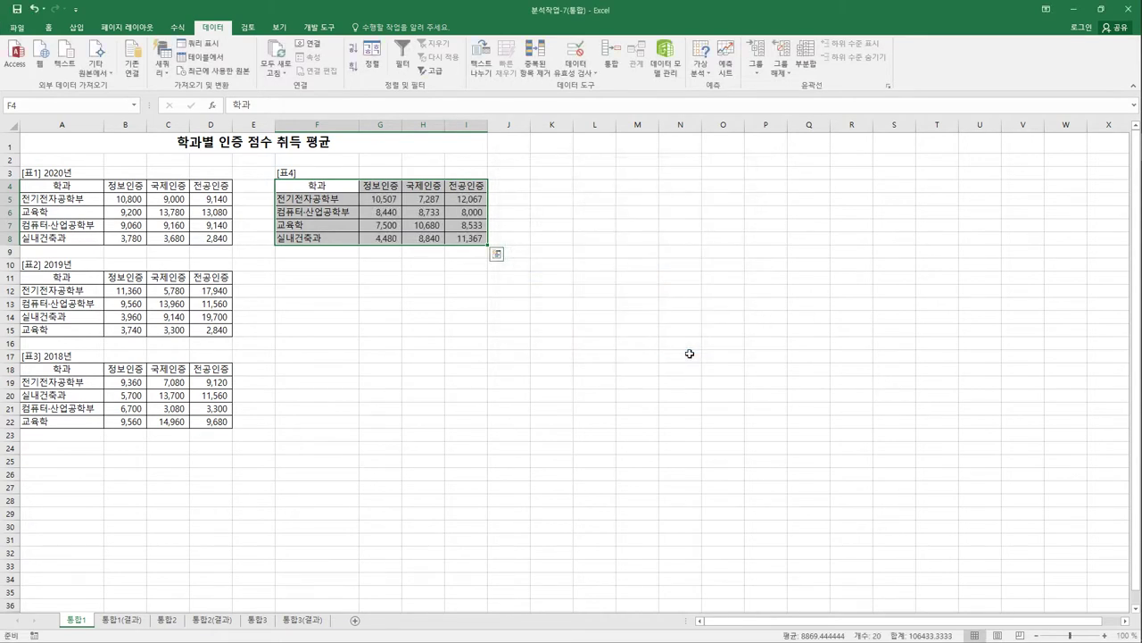
Compare 전기전자공학부's consolidated 정보인증 average with its three yearly source values and check the sheet 통합1(결과).
click(385, 203)
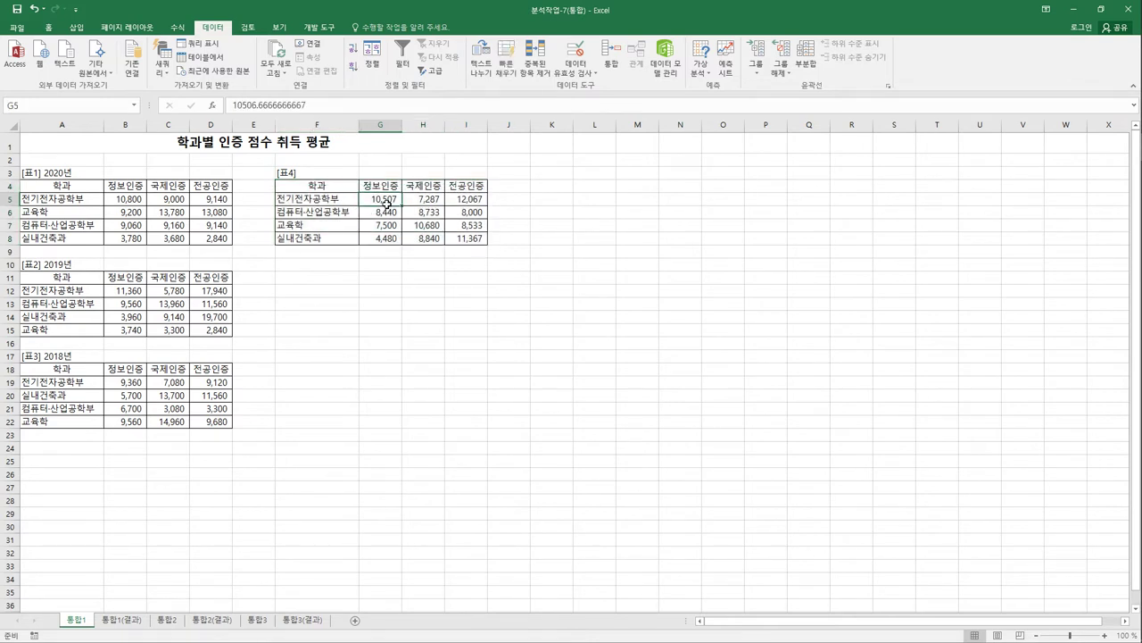
click(131, 201)
click(129, 291)
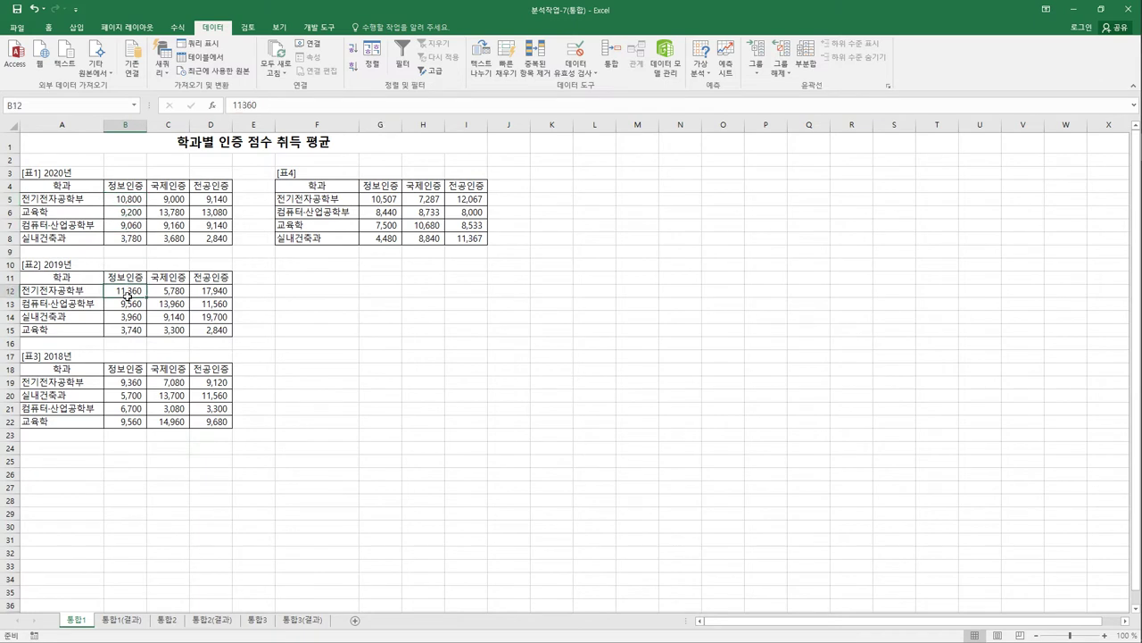
key(Return)
click(129, 385)
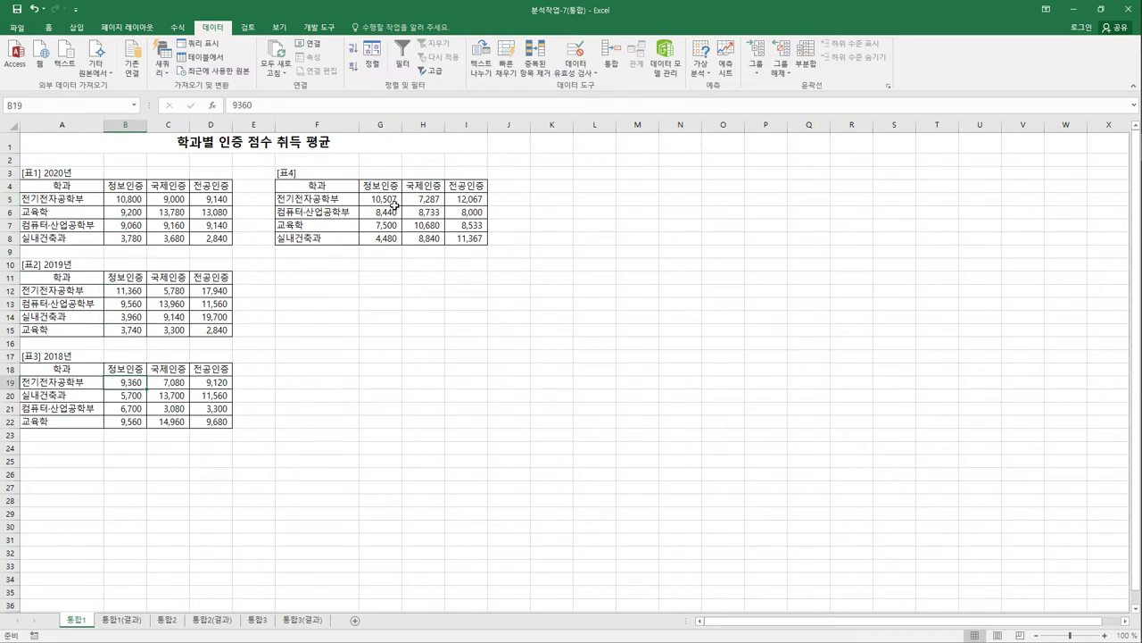
click(392, 202)
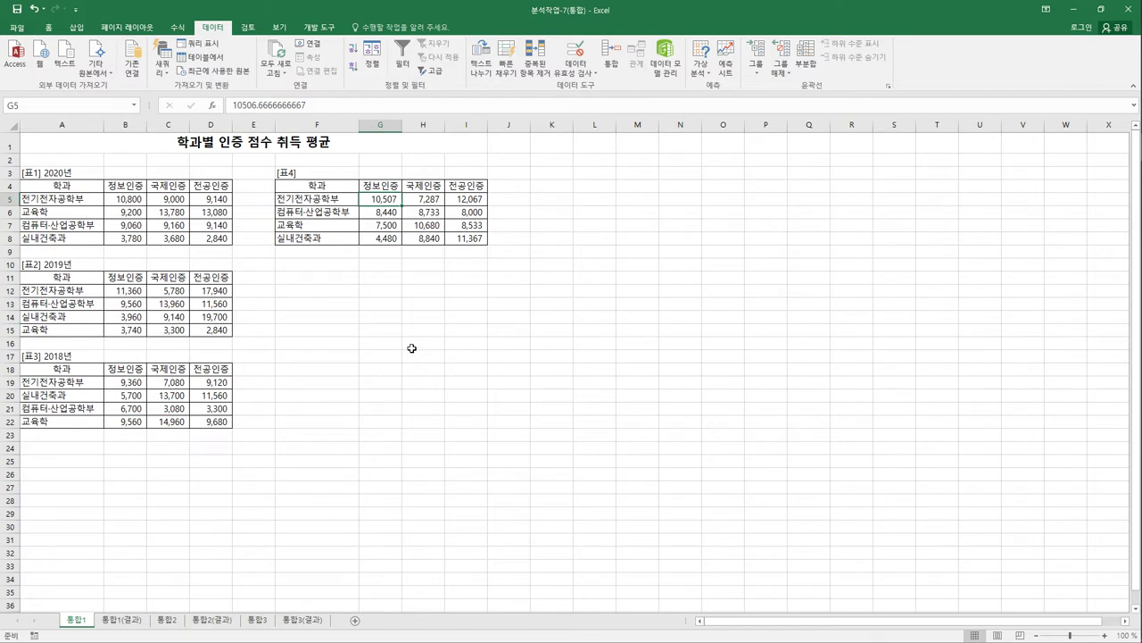
click(123, 619)
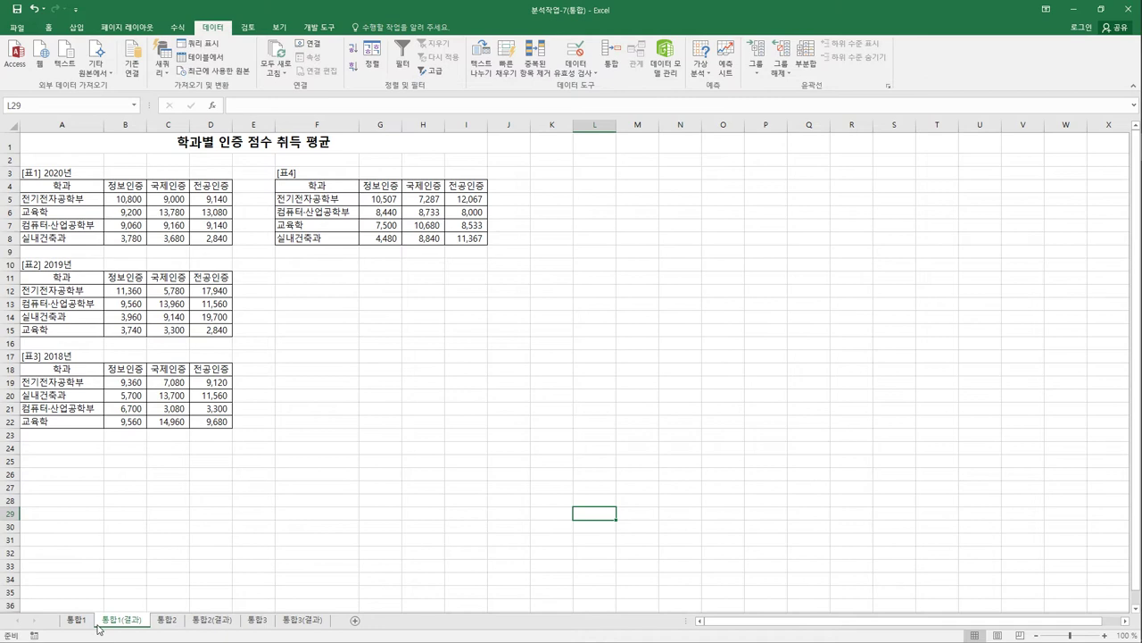
On sheet 통합2, start a consolidation into H3:L10 of the 2학년 성적표 with the 평균 (average) function.
click(166, 622)
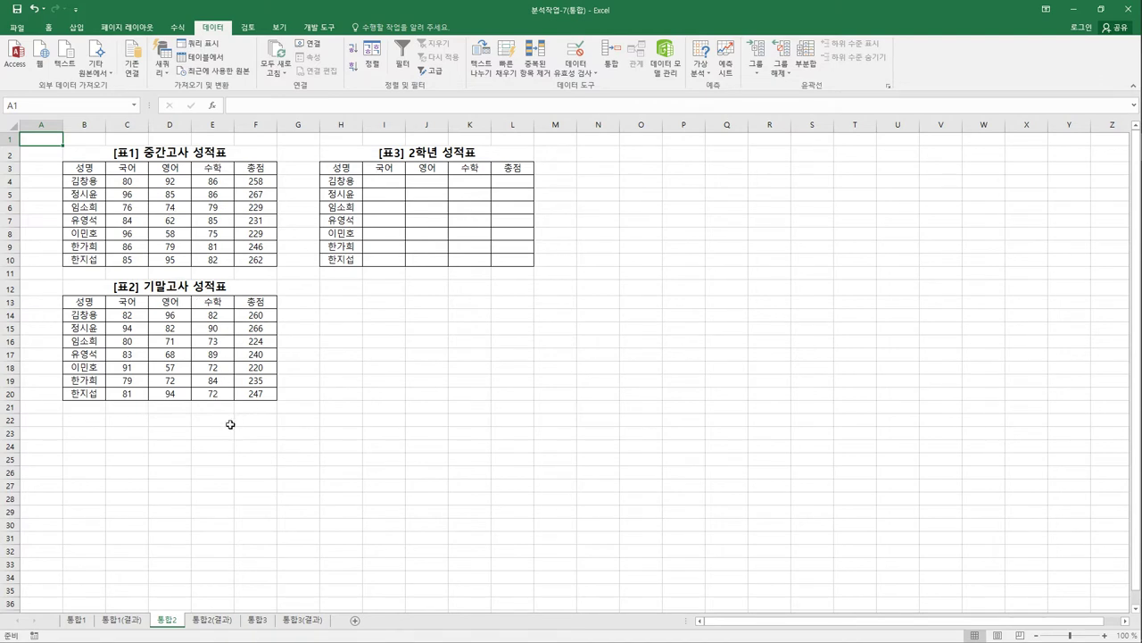
drag(341, 169, 517, 263)
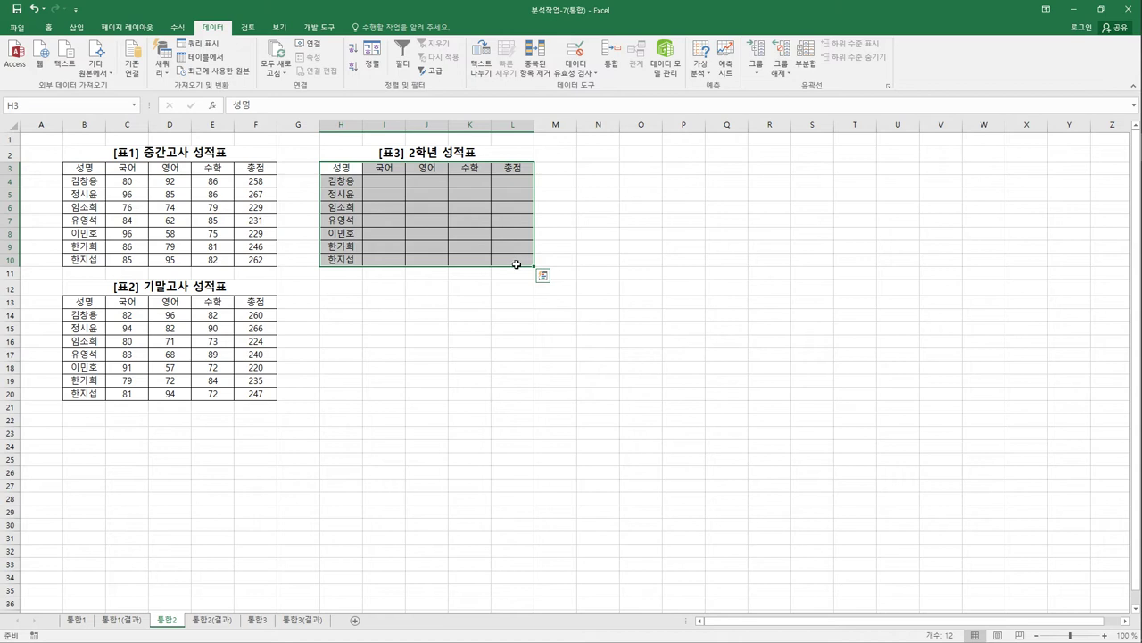
click(610, 55)
drag(598, 178, 649, 231)
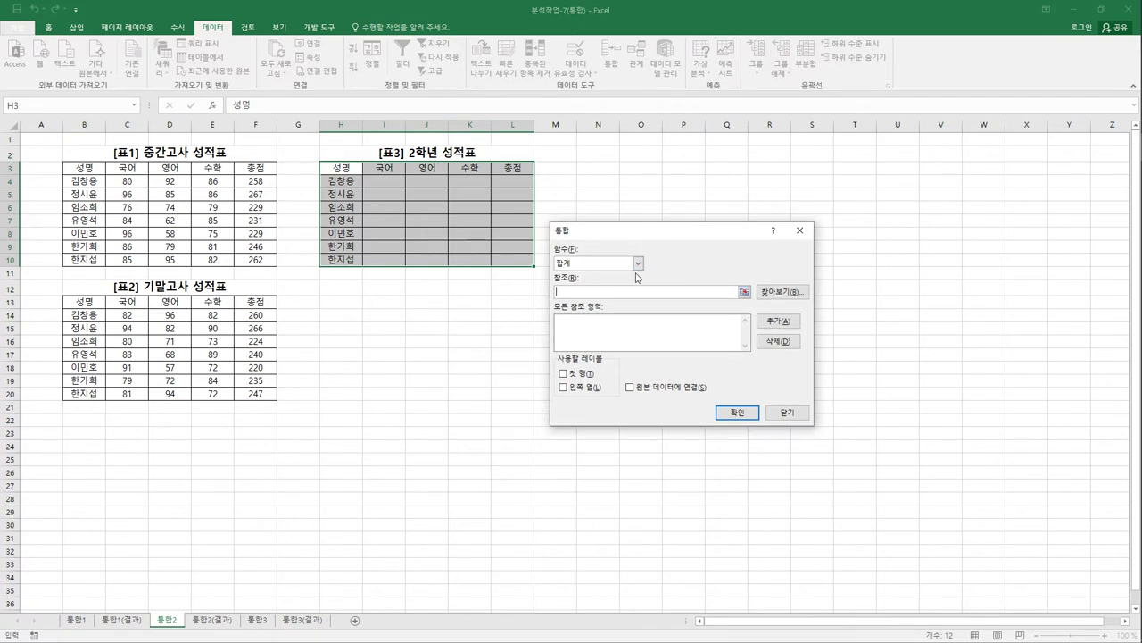
click(638, 263)
click(631, 294)
Add the midterm table B3:F10 and the final exam table B13:F20 as consolidation references.
click(636, 294)
drag(100, 171, 256, 262)
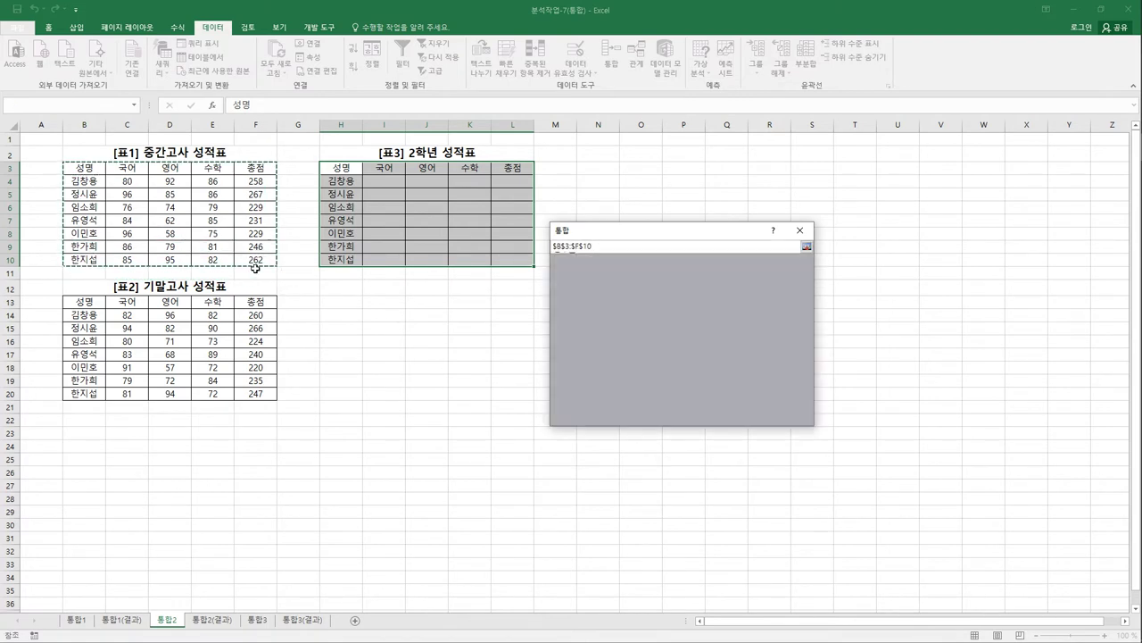
click(775, 321)
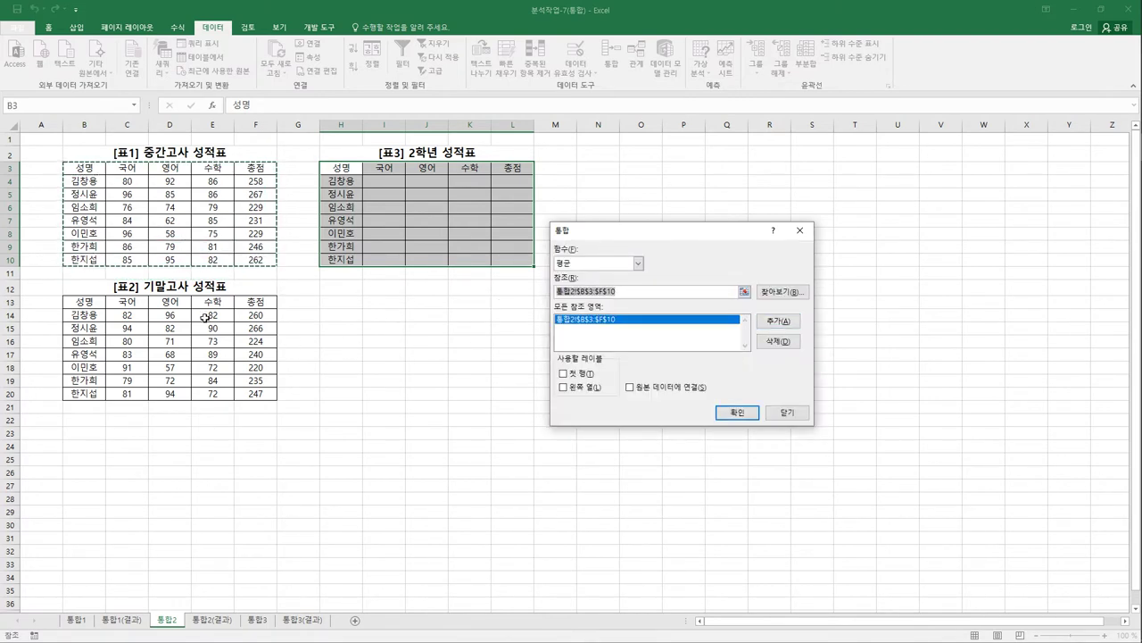
drag(83, 306, 257, 395)
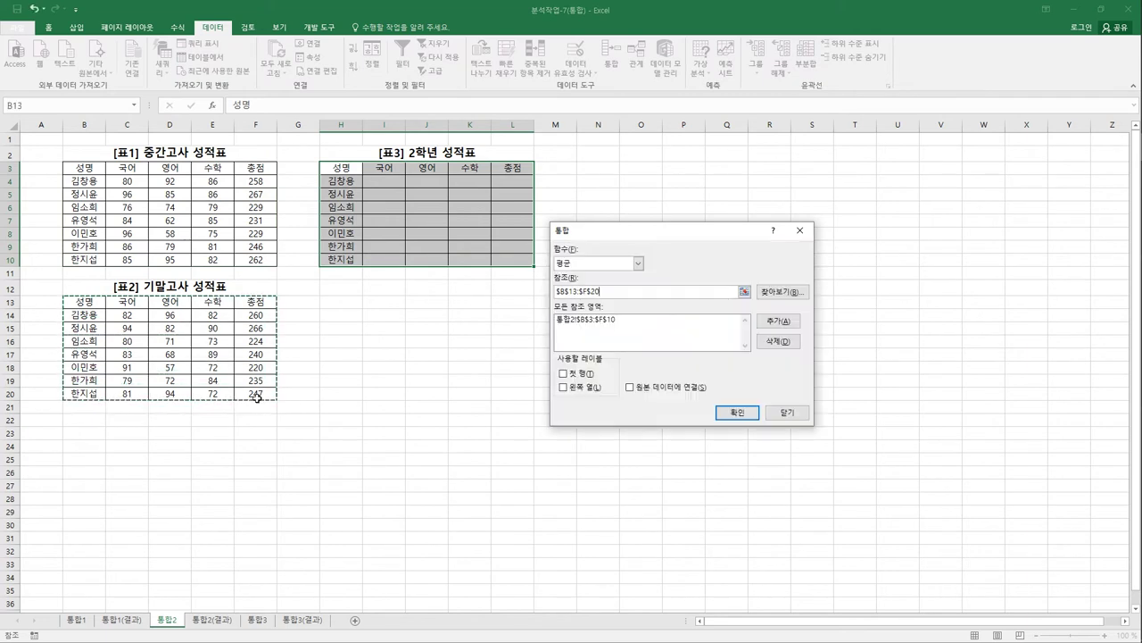
click(773, 323)
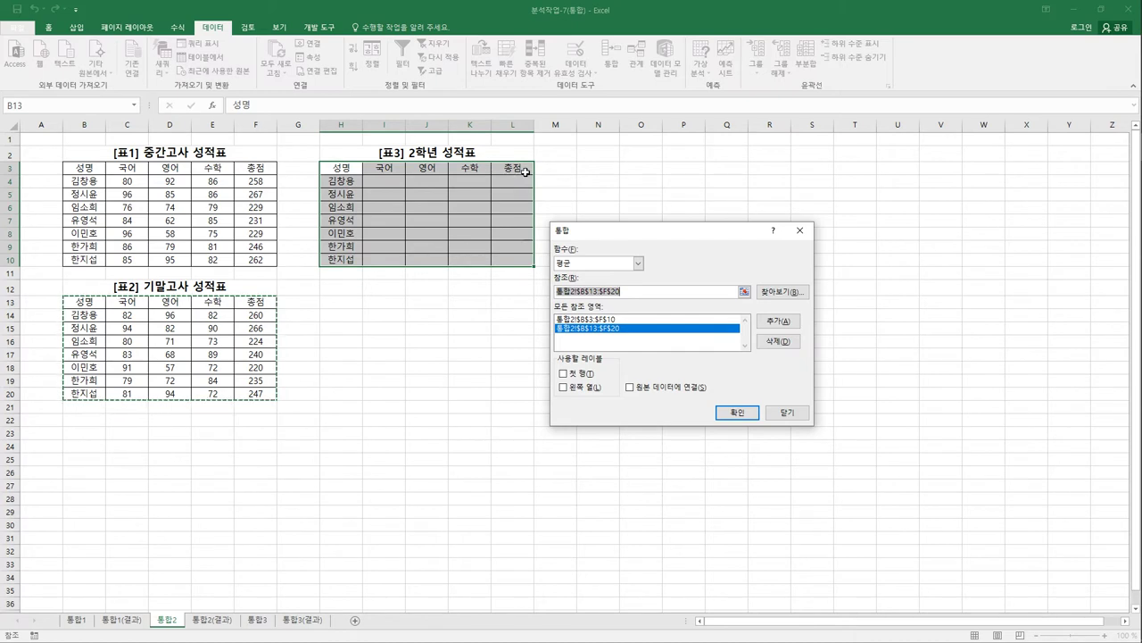
Consolidate the exam scores using top row and left column labels, and check them against sheet 통합2(결과).
click(569, 374)
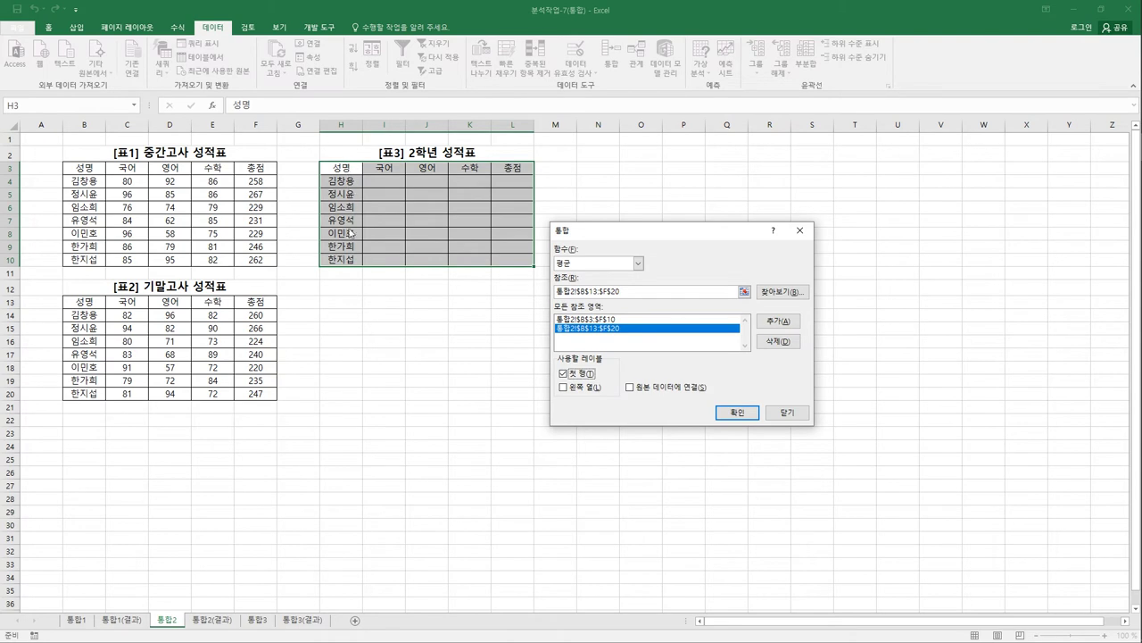
click(565, 389)
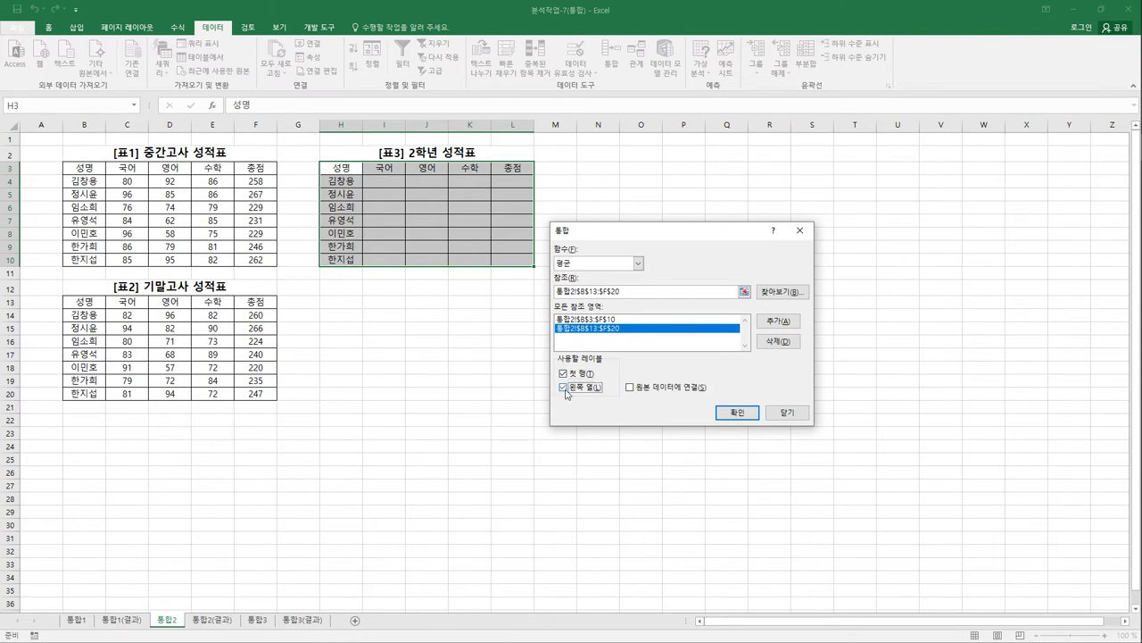
click(729, 413)
click(518, 260)
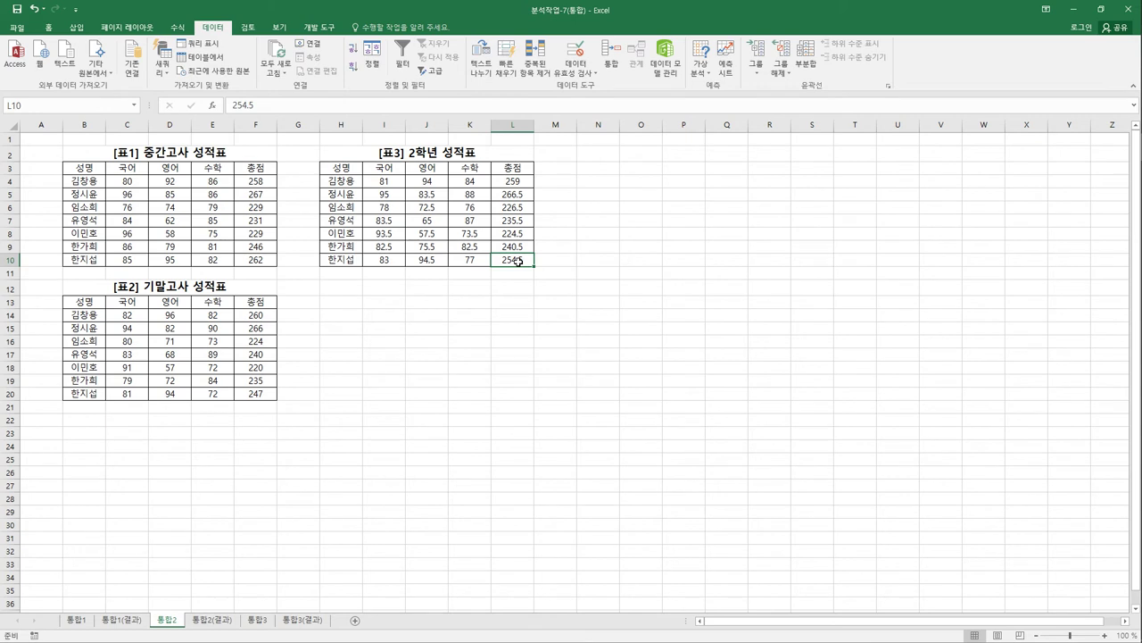
click(199, 622)
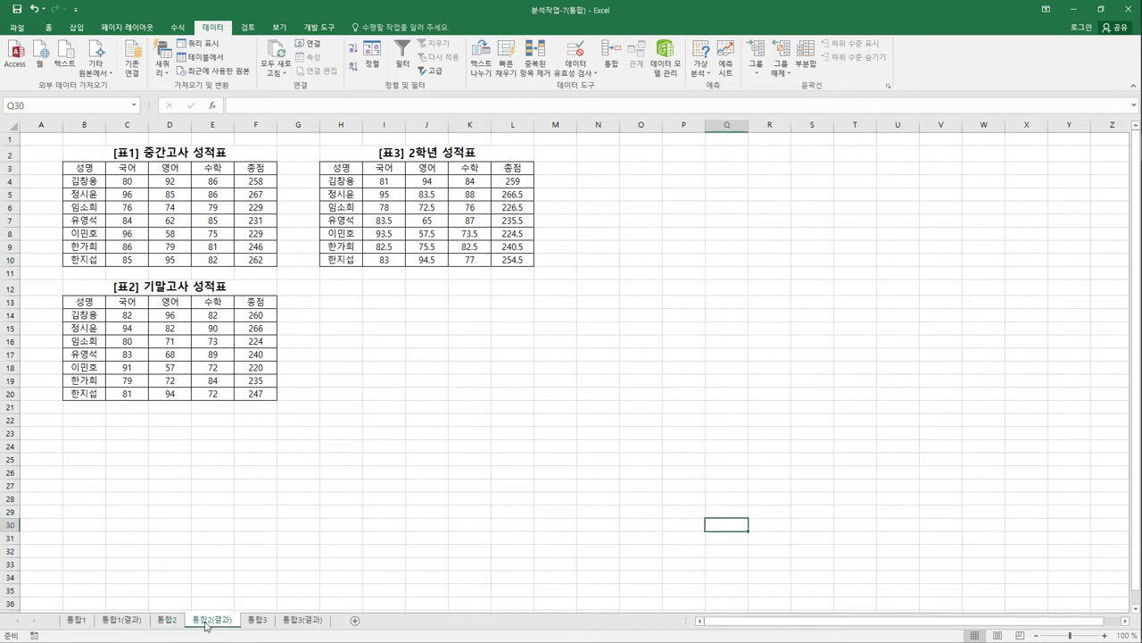
On sheet 통합3, examine the three monthly stock tables and the header of the empty 1/4분기 table.
click(259, 622)
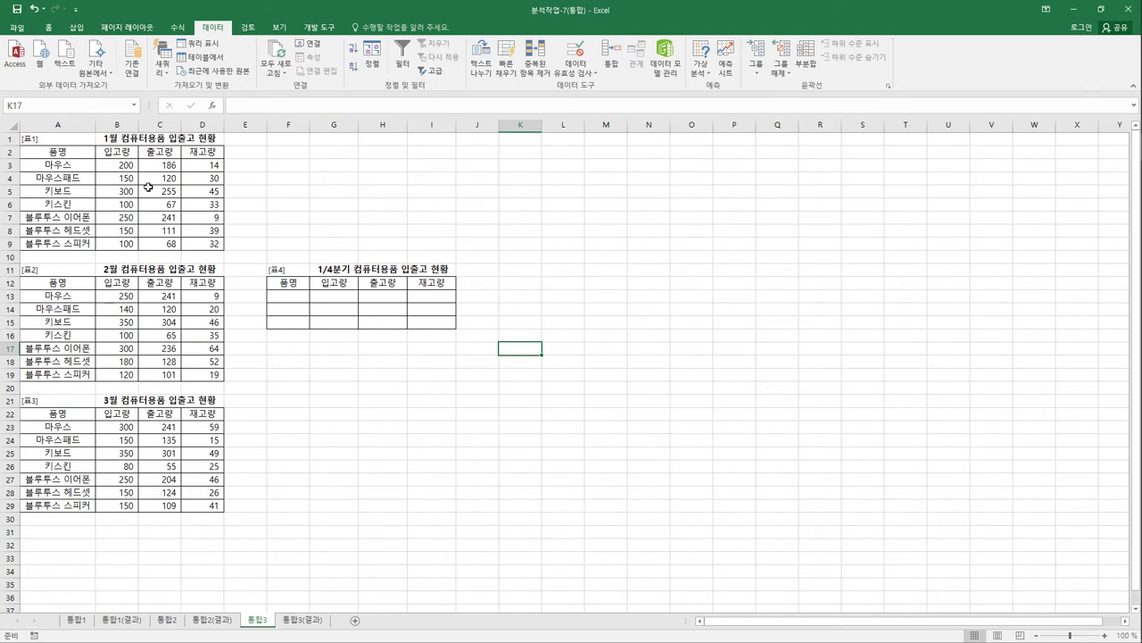
drag(74, 155, 204, 242)
drag(85, 295, 203, 375)
click(78, 417)
drag(77, 418, 219, 508)
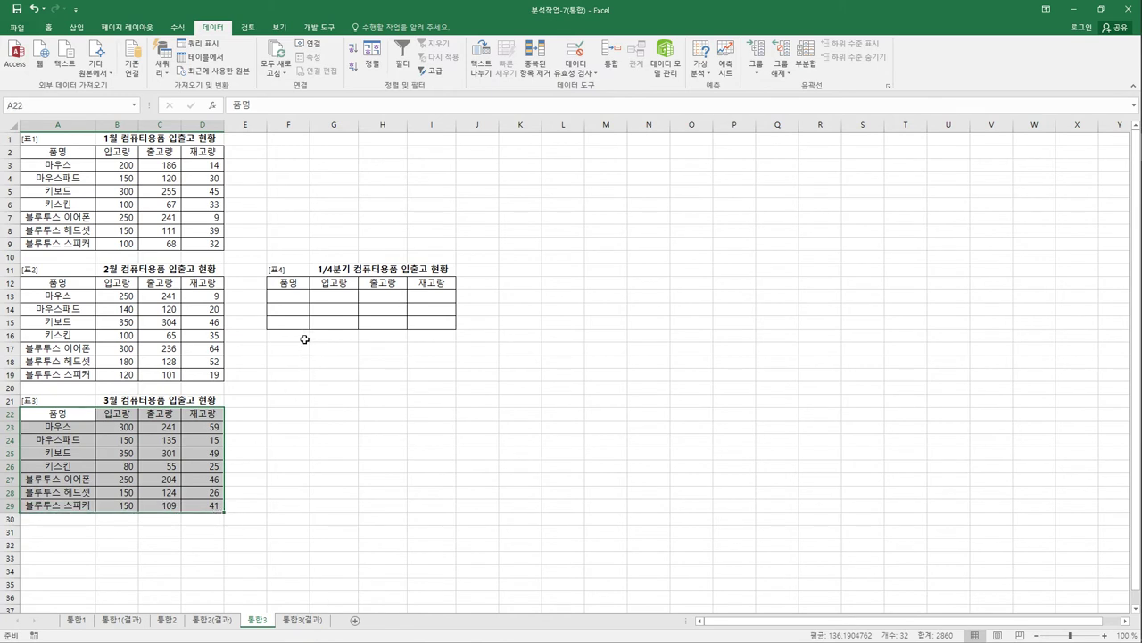
click(290, 284)
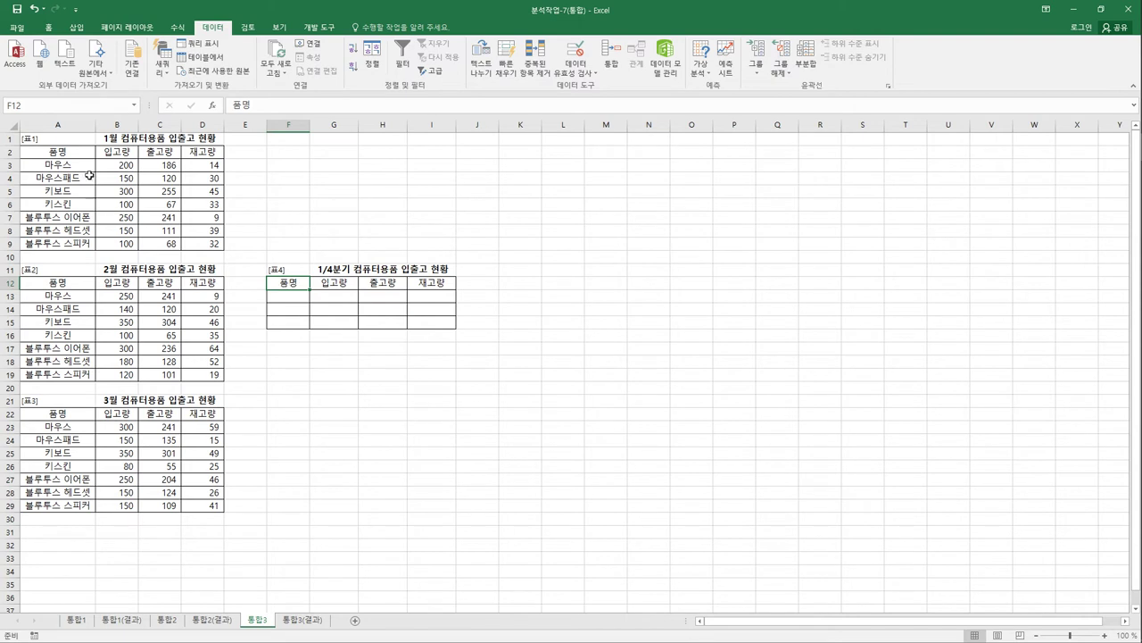
Enter the wildcard item name 마우스* in cell F13 under 품명 in the 1/4분기 table.
click(288, 298)
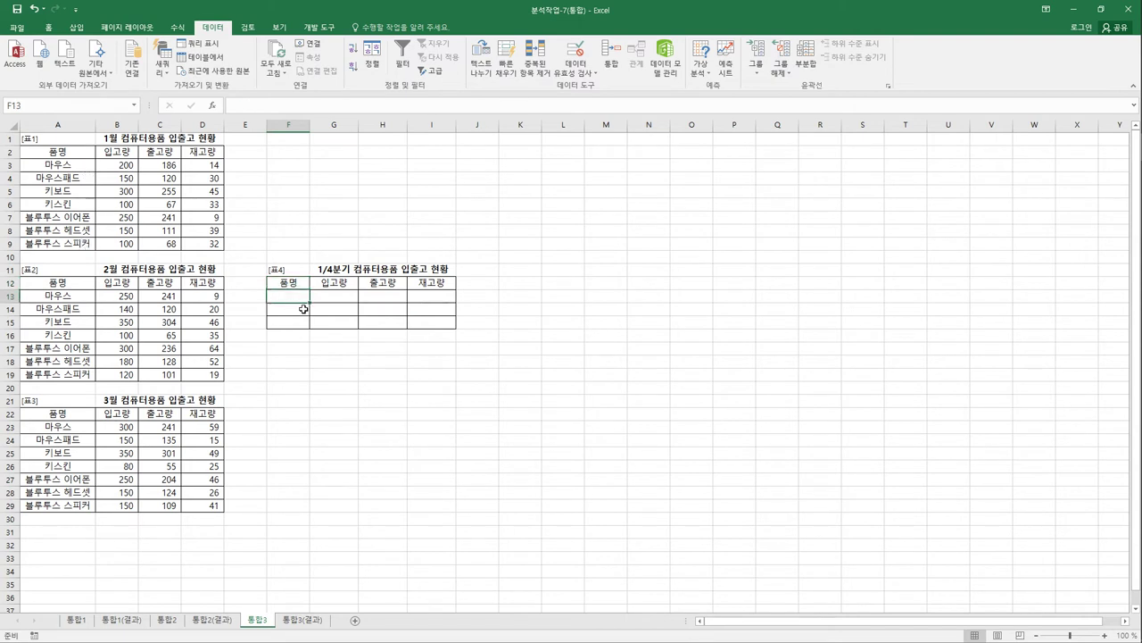
click(301, 312)
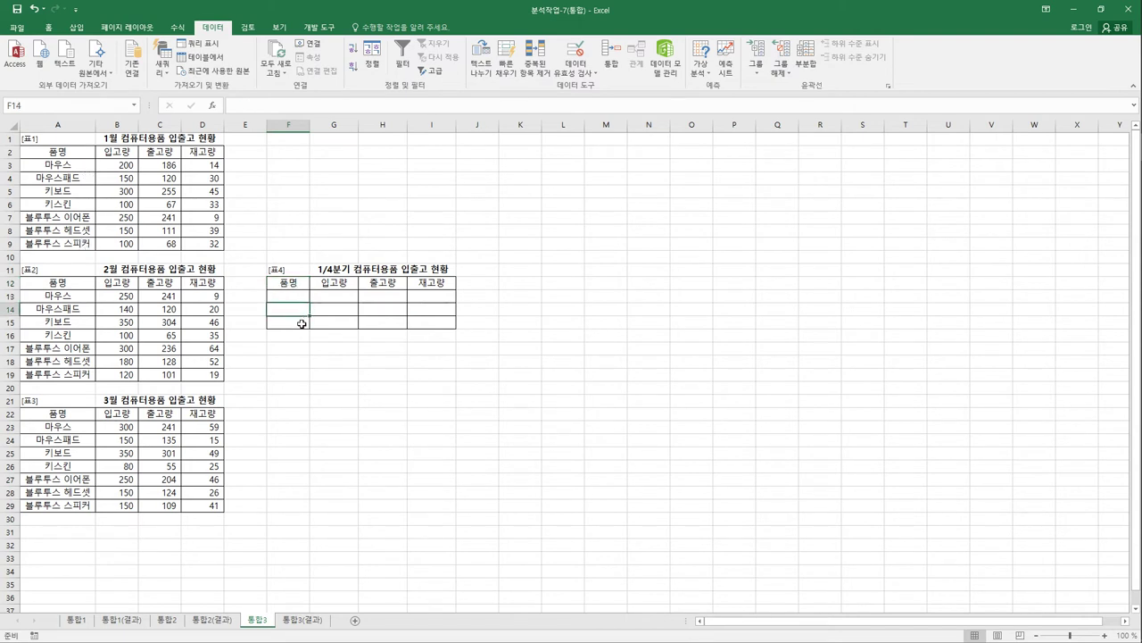
click(302, 324)
key(Up)
key(Up)
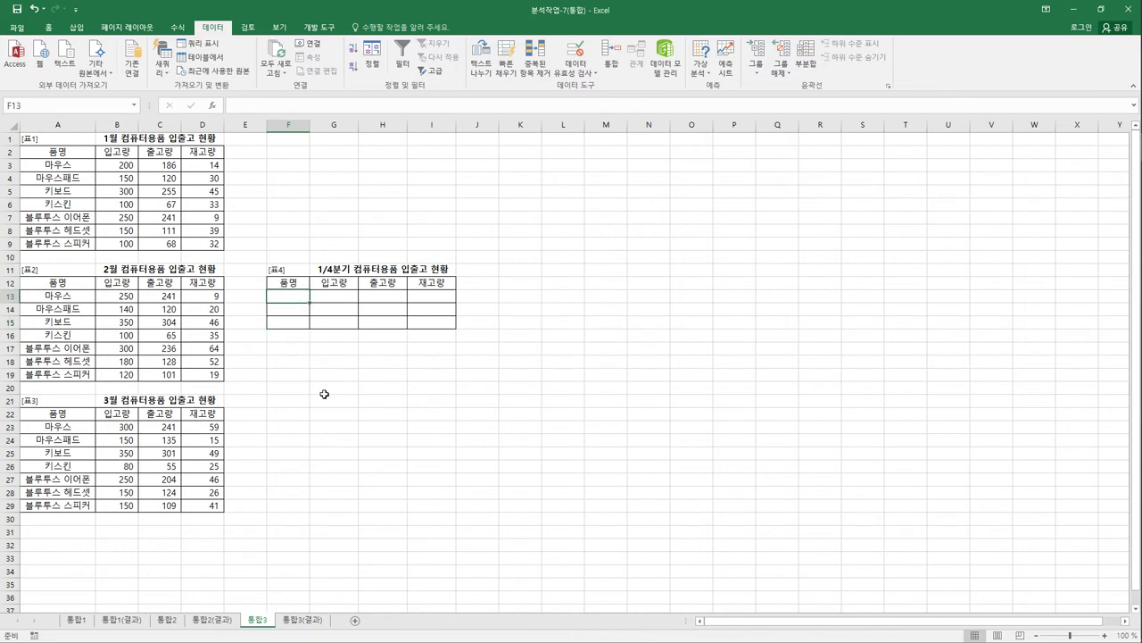
text(마우스)
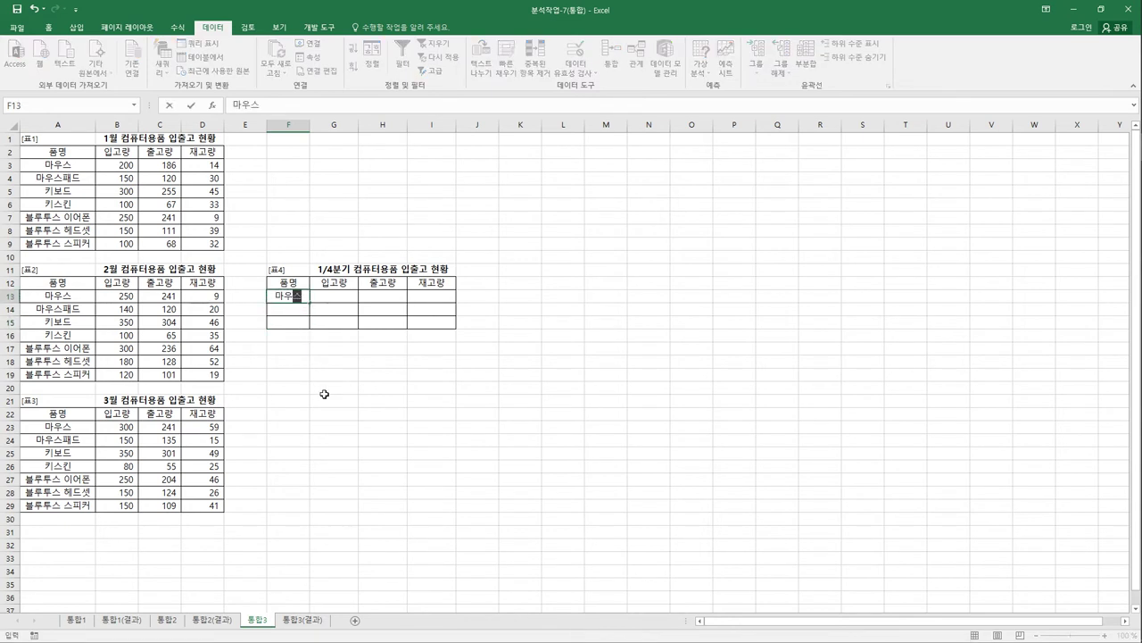
text(*)
key(Return)
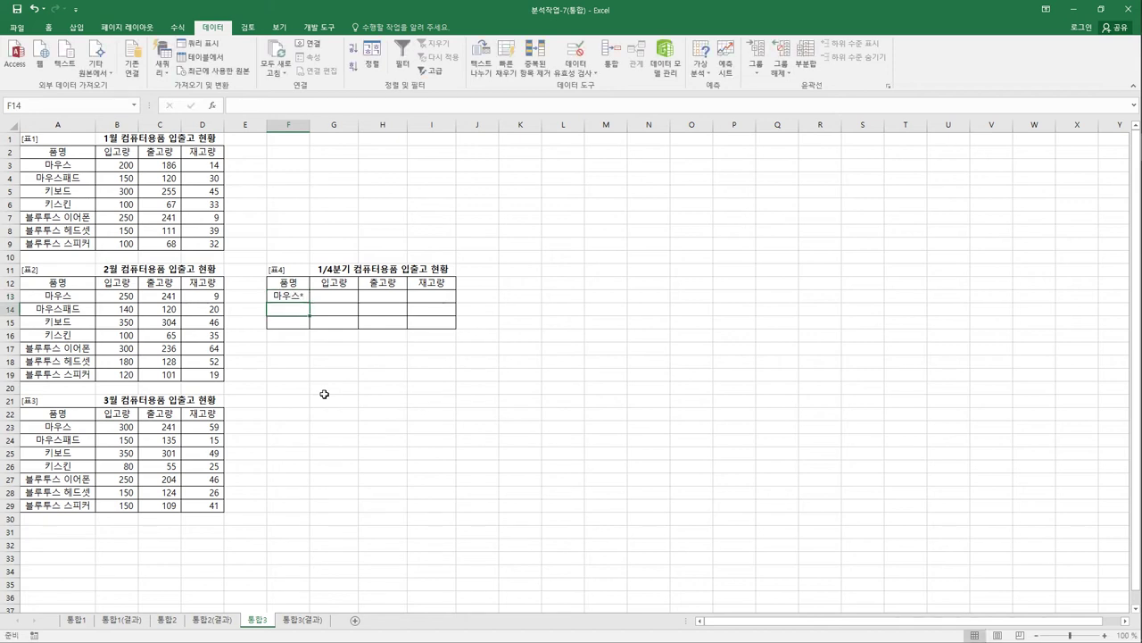
Enter the wildcard item names 키* in cell F14 and 블루투스* in cell F15 of the 1/4분기 table.
text(키*)
key(Return)
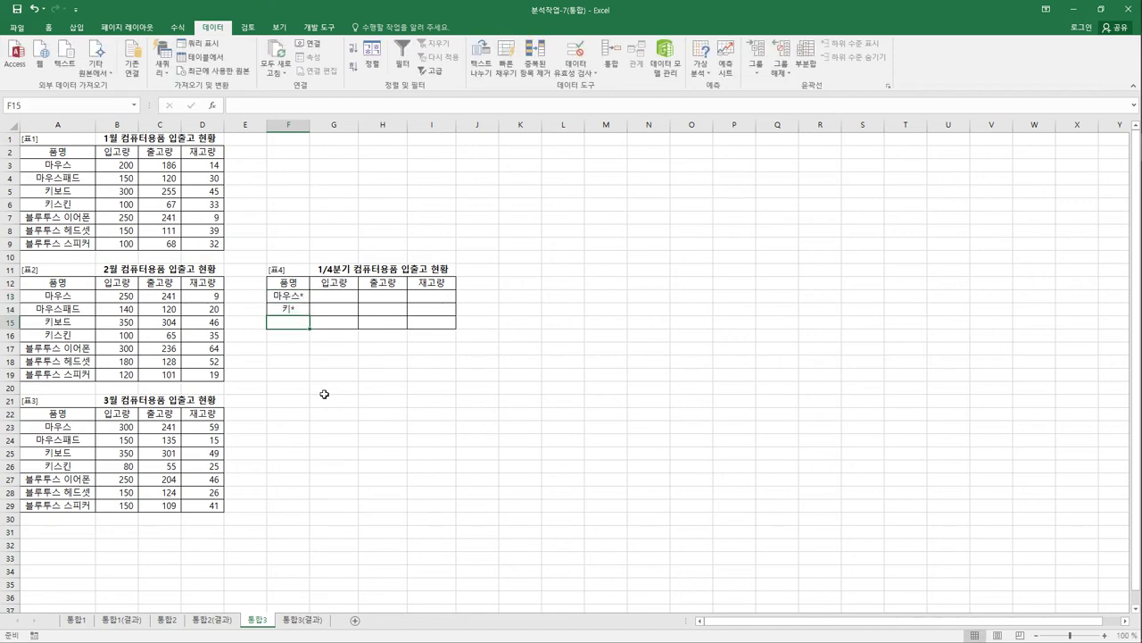
text(ㅂㅡㄹㄹ)
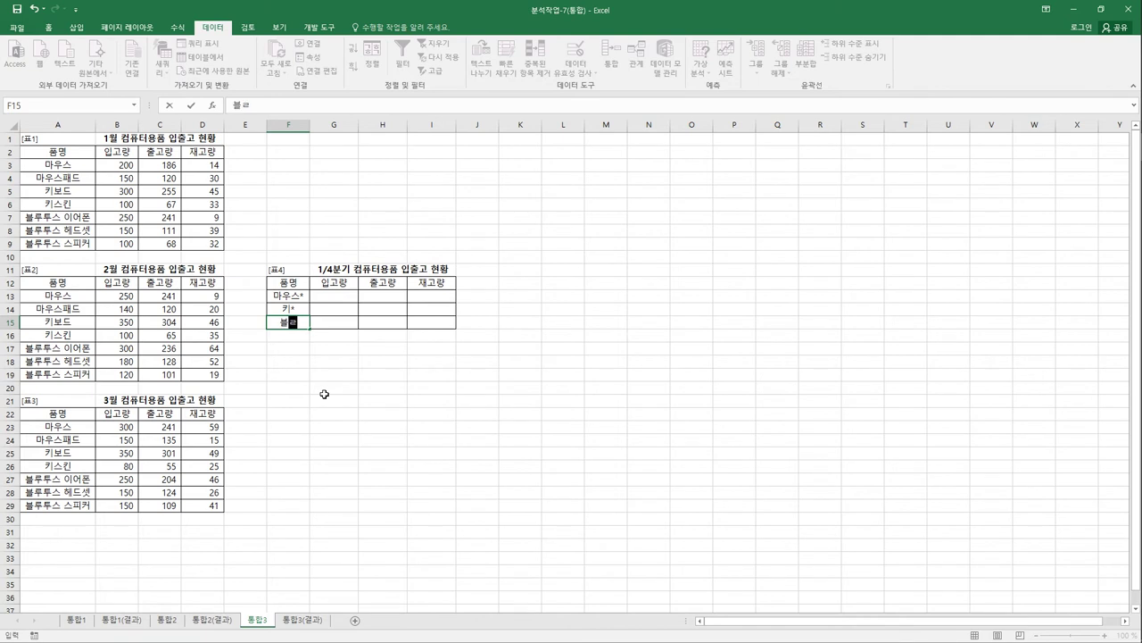
text(ㅜㅜ)
text(ㅅㅡ)
text(*)
key(Return)
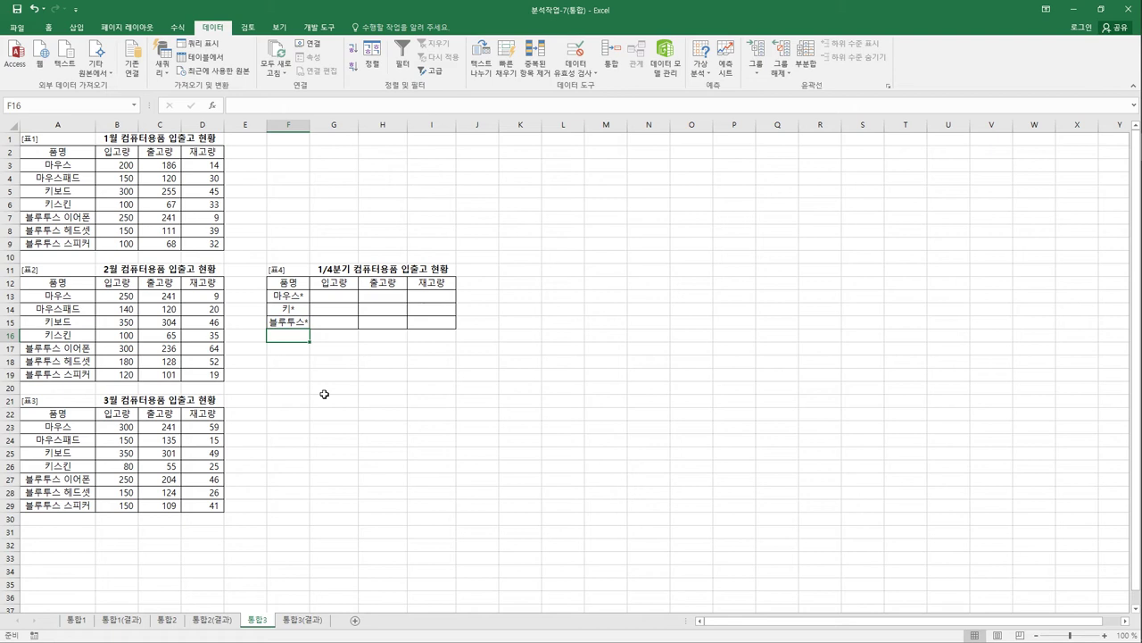
Compare the name labels in the result table on sheet 통합2 with the wildcard labels in F13:F15 on sheet 통합3.
drag(290, 282, 427, 328)
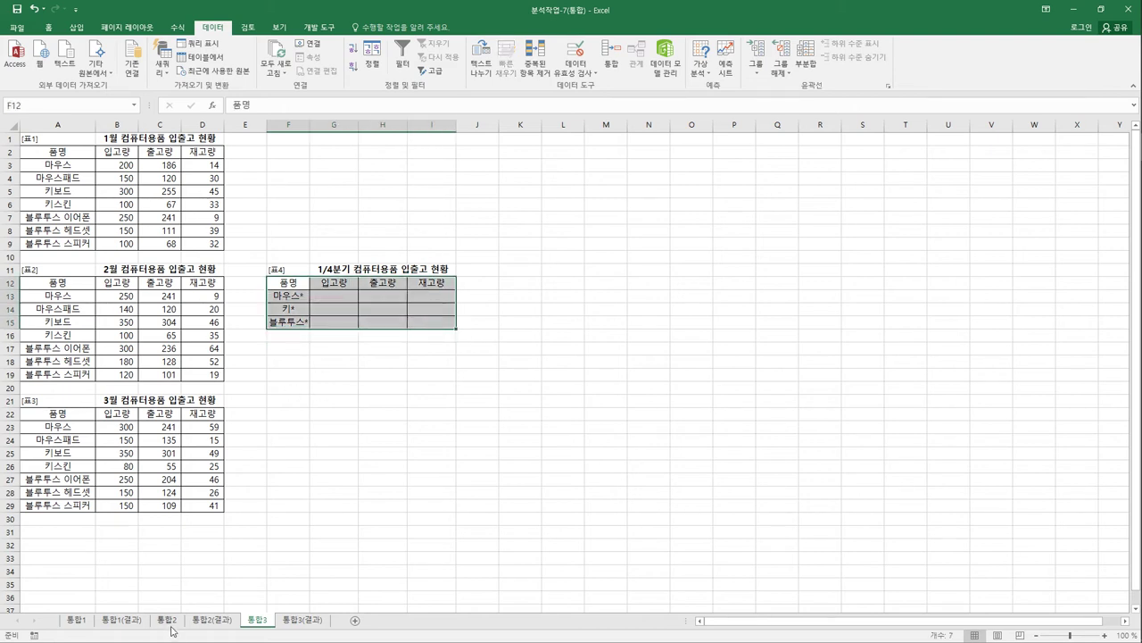
click(172, 627)
click(342, 184)
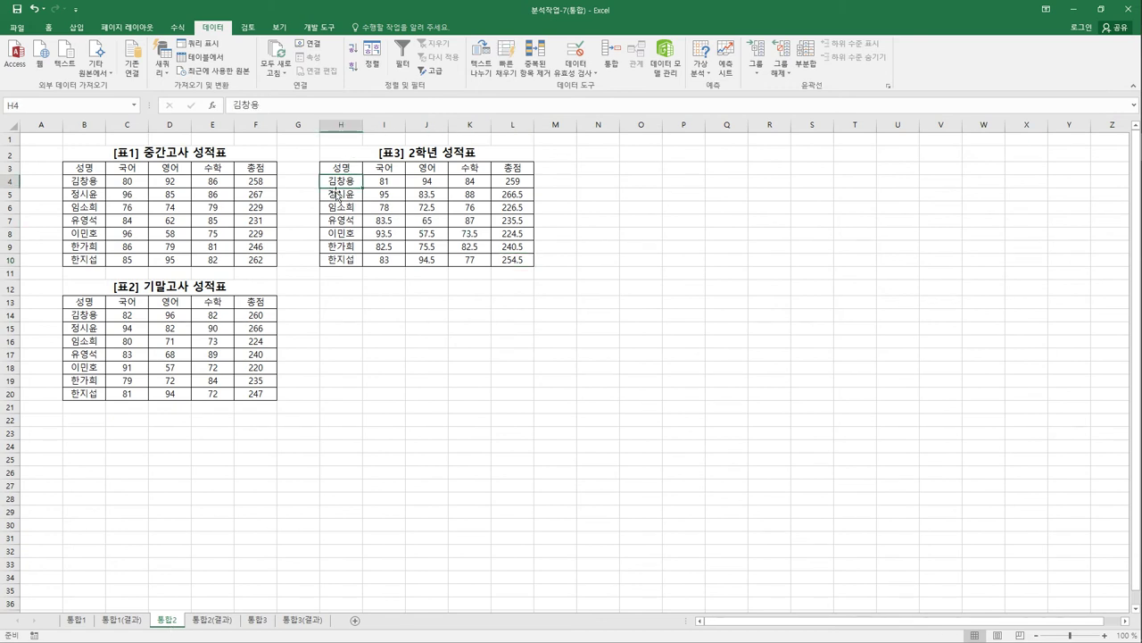
click(261, 623)
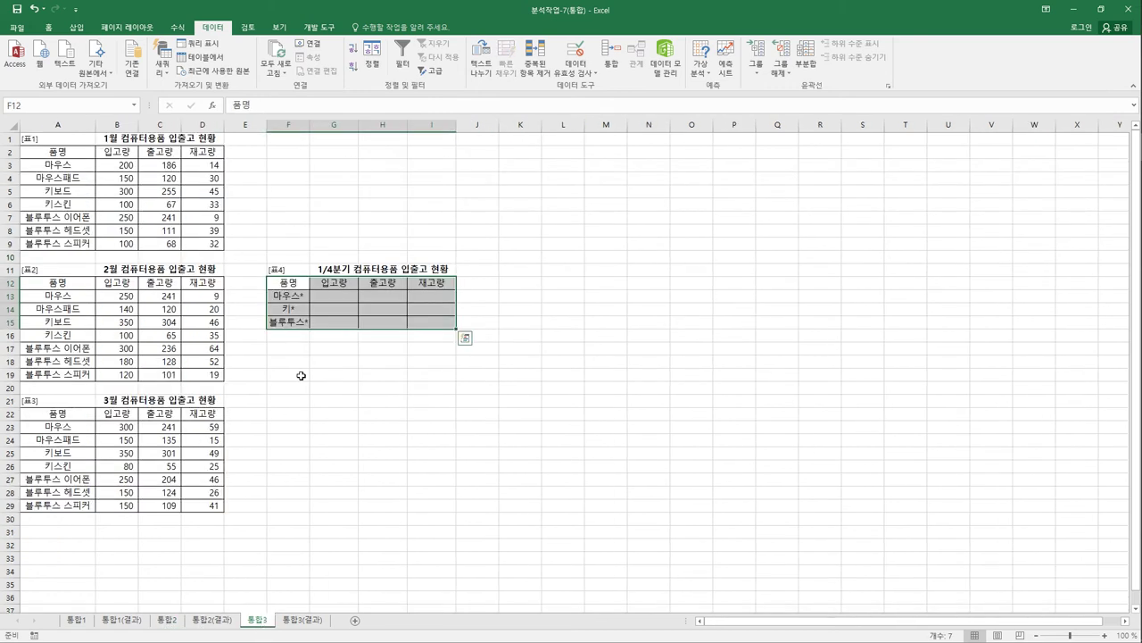
click(290, 297)
click(290, 314)
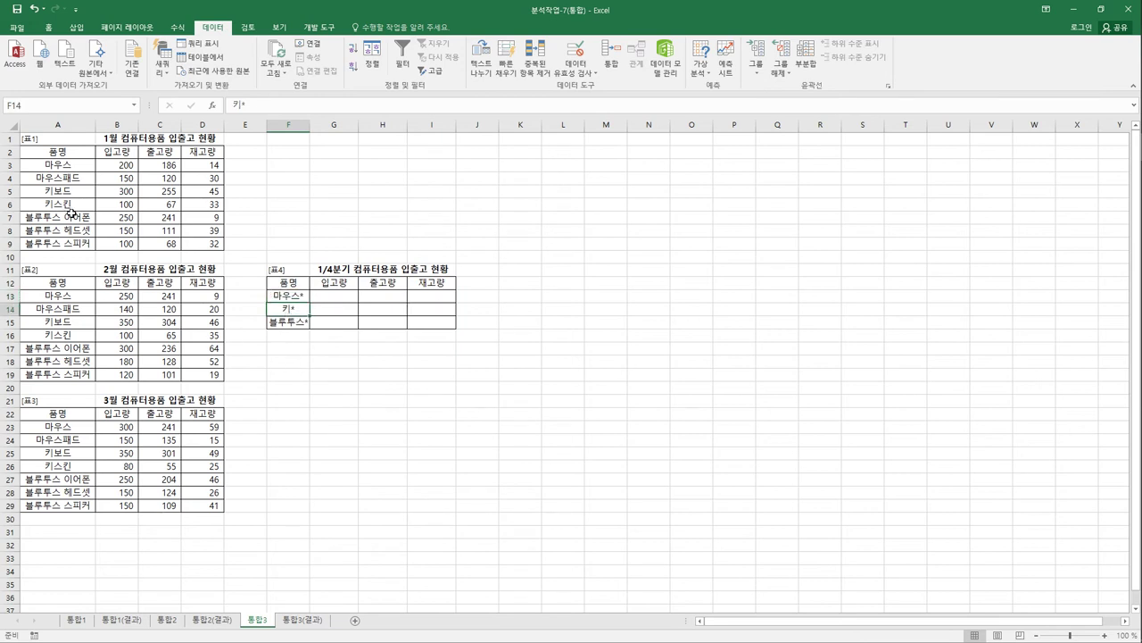
click(293, 323)
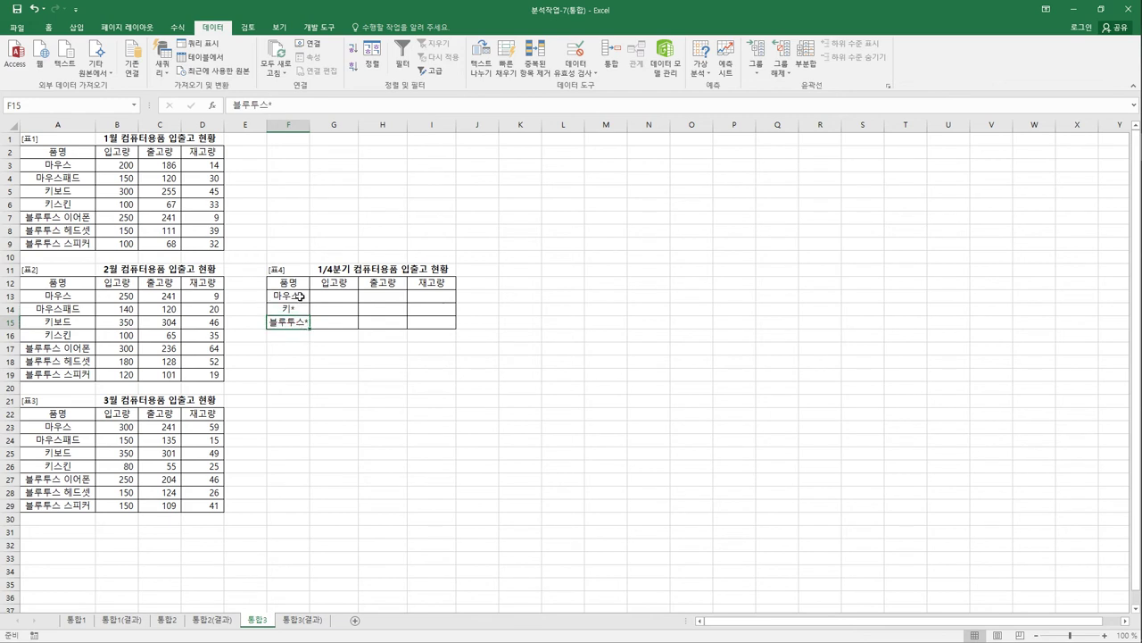
Start a sum (합계) consolidation into F12:I15 and add the monthly tables A2:D9, A12:D19 and A22:D29 as references.
mouse_move(287, 283)
mouse_down()
mouse_move(295, 299)
mouse_move(413, 323)
mouse_up()
drag(418, 323, 421, 321)
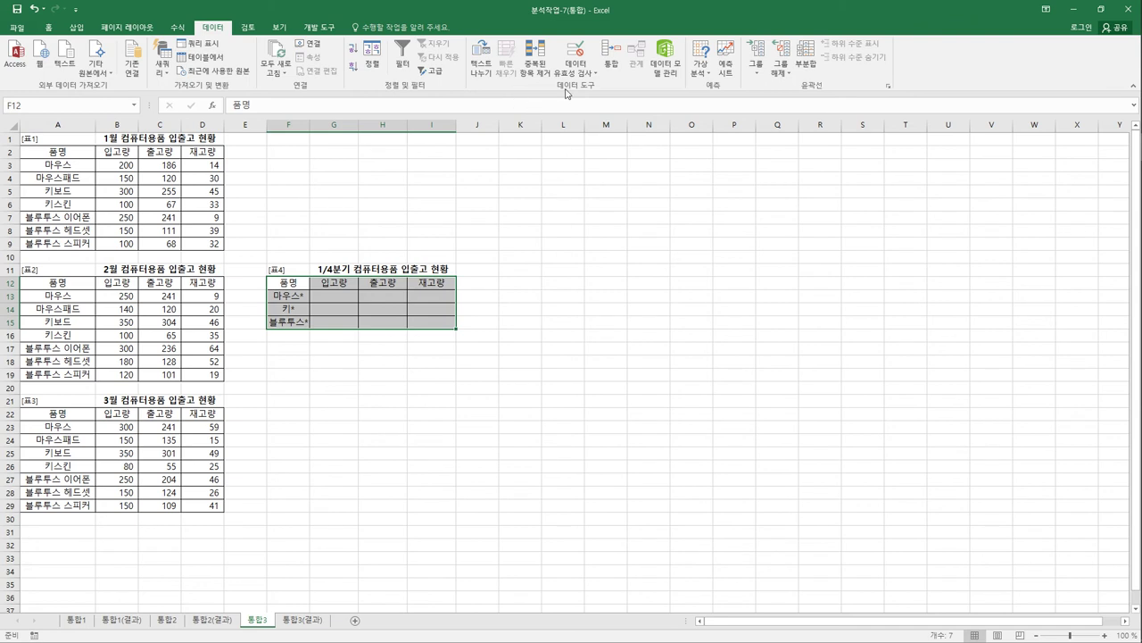
click(611, 64)
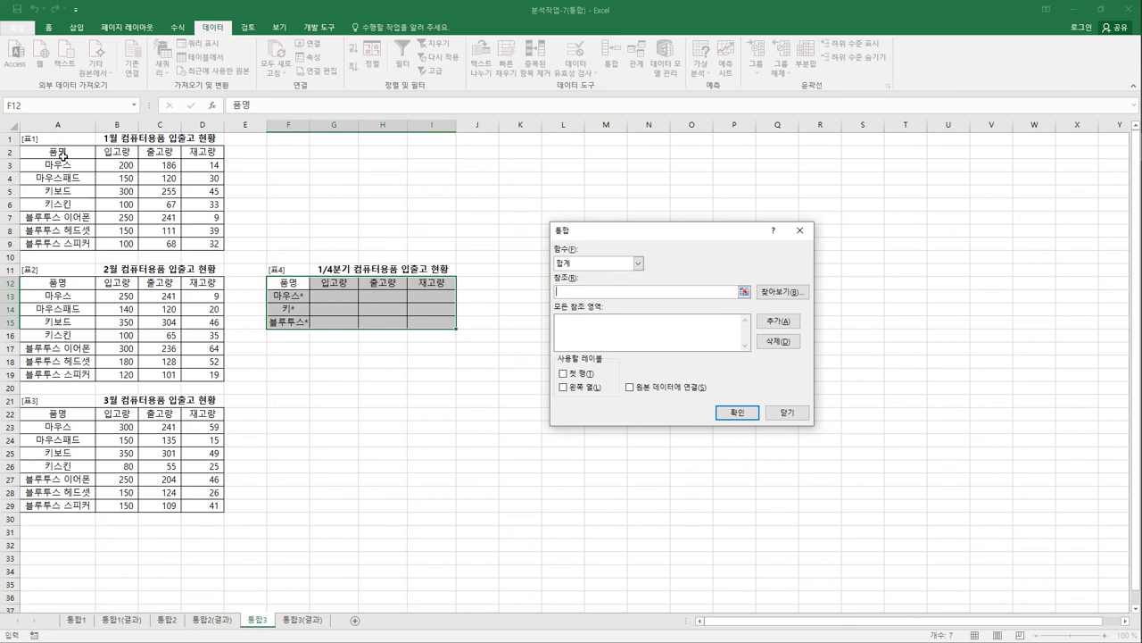
drag(63, 156, 210, 247)
click(778, 321)
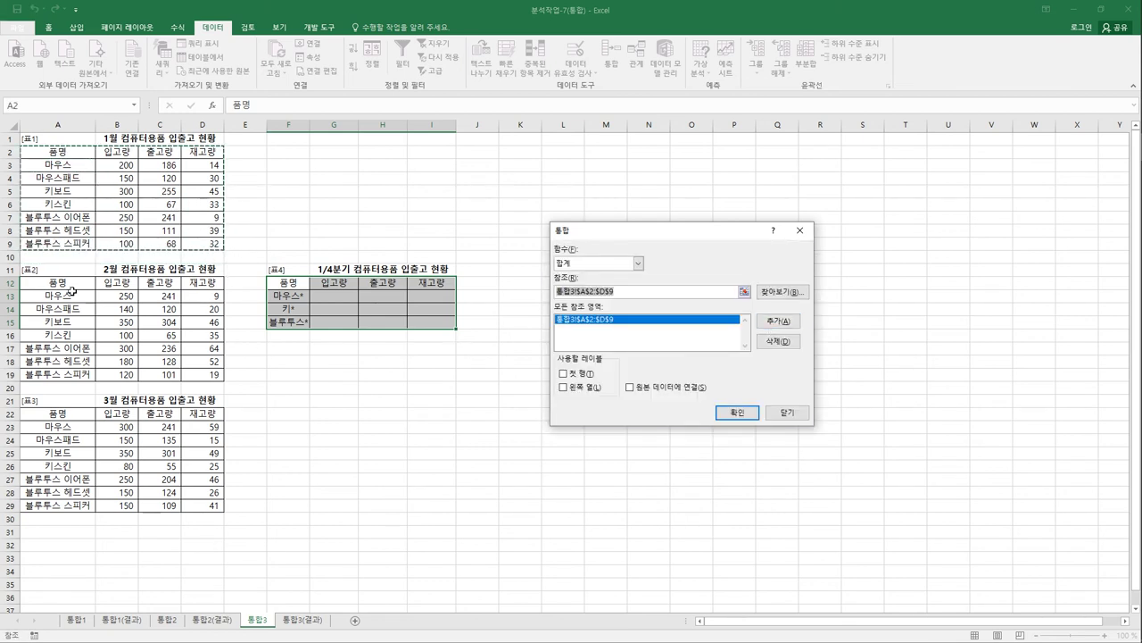
drag(69, 284, 221, 374)
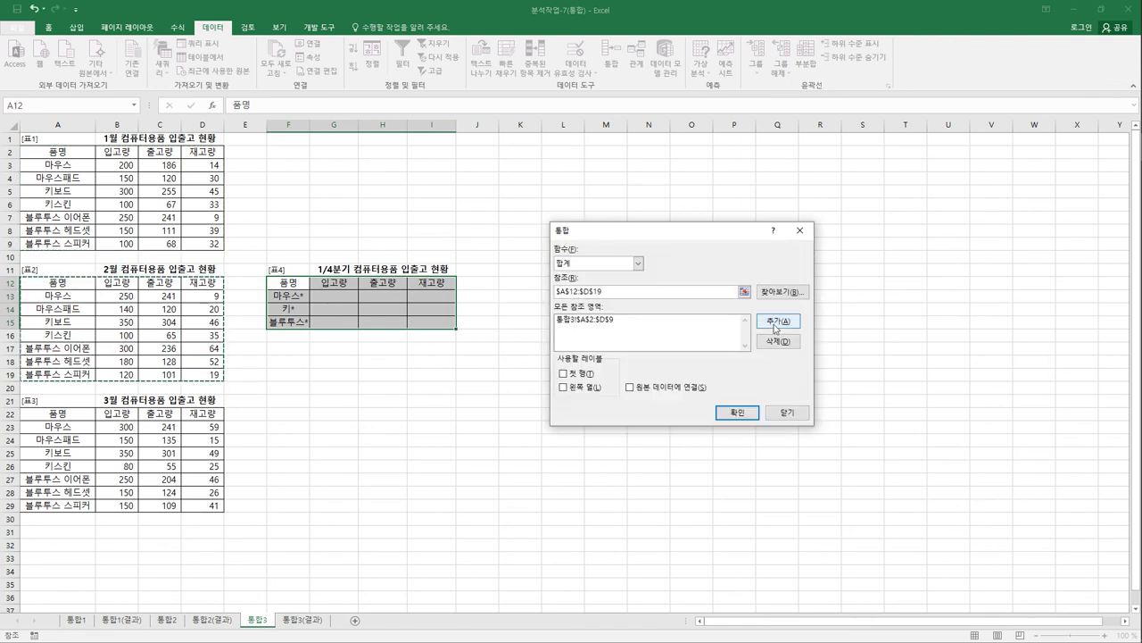
click(777, 322)
drag(81, 416, 209, 506)
click(779, 321)
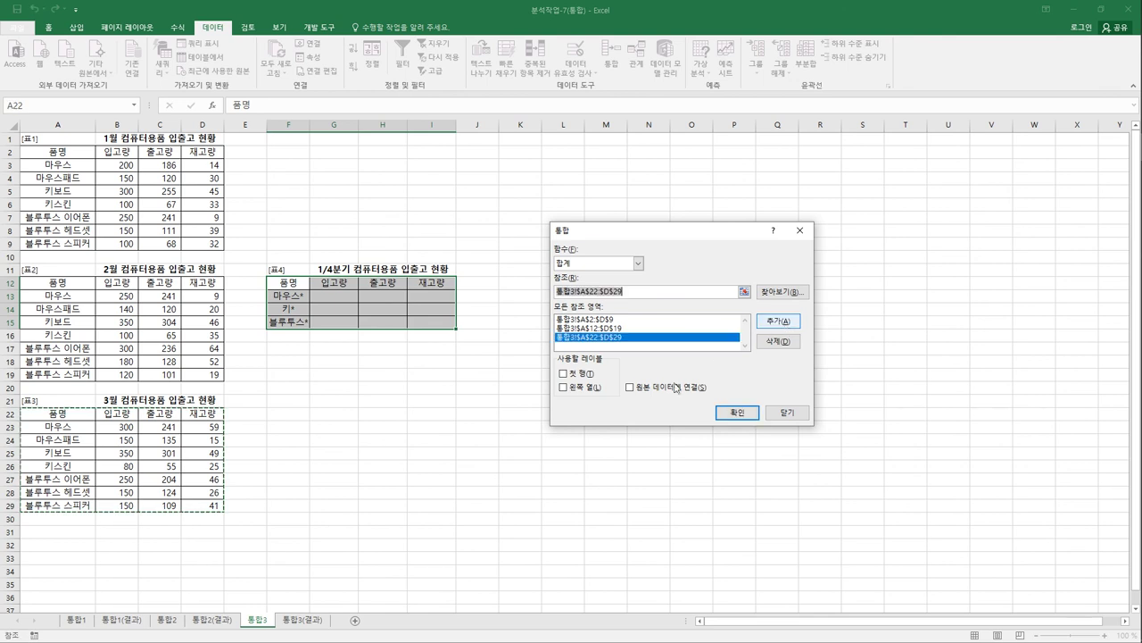
Consolidate the three monthly stock tables using both top row and left column labels.
click(564, 373)
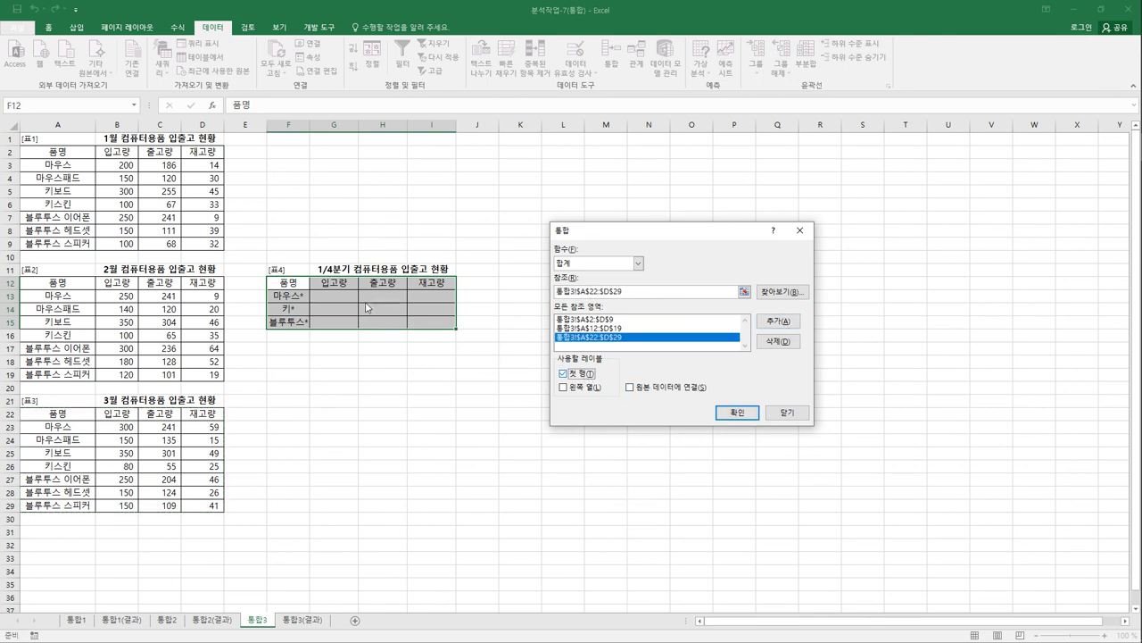
click(563, 388)
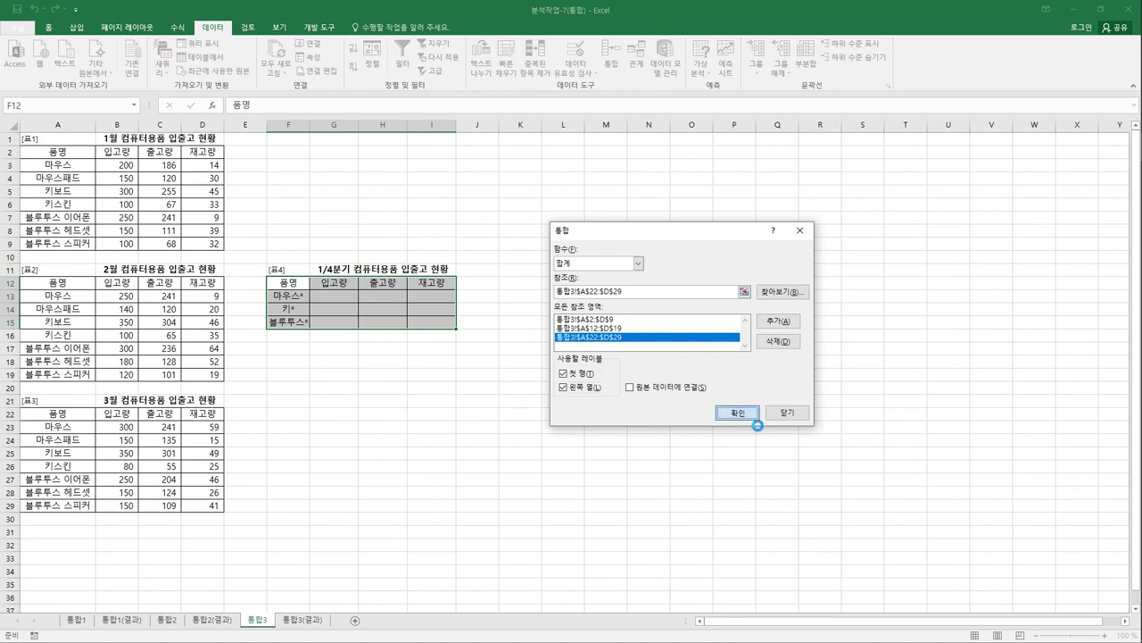
click(747, 416)
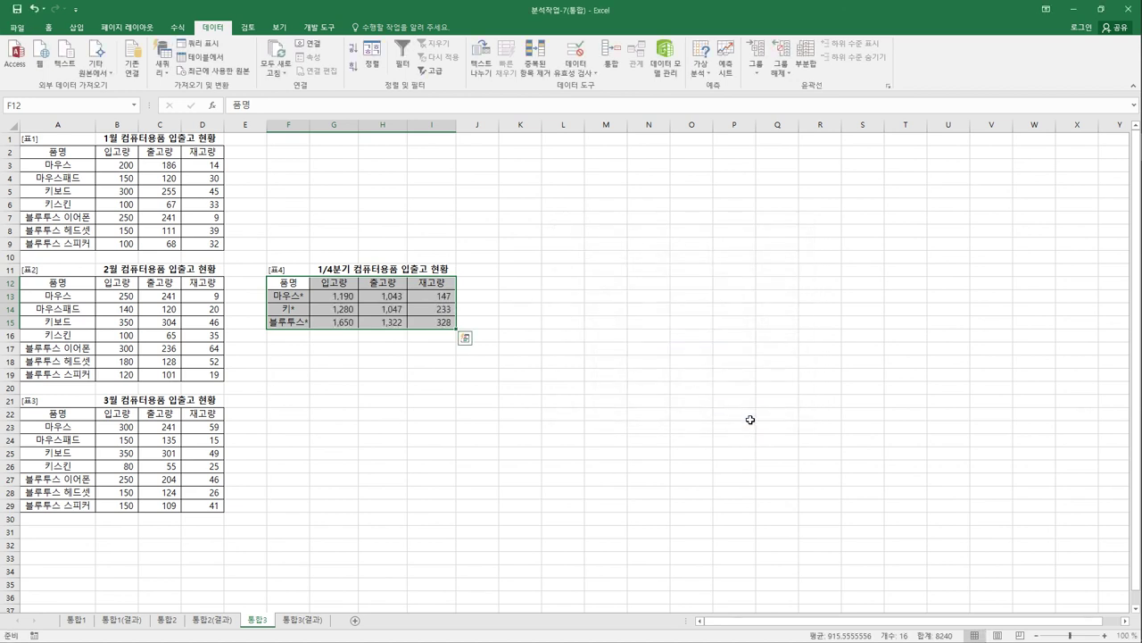
Check the consolidated 1/4분기 table against sheet 통합3(결과), and return to sheet 통합3.
click(437, 326)
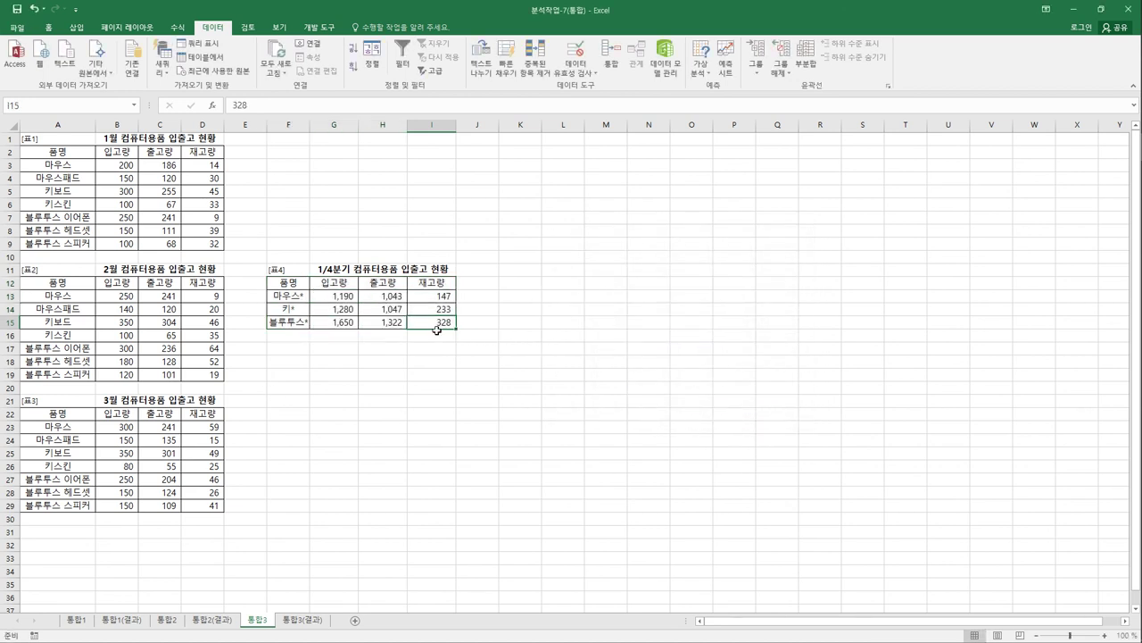
click(307, 622)
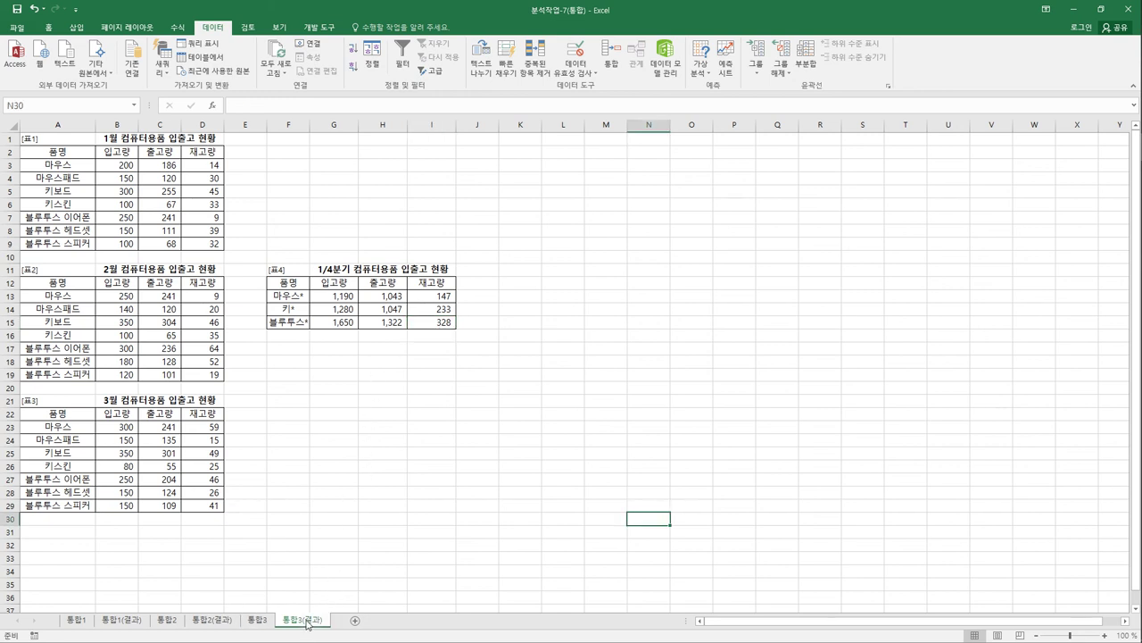
click(265, 622)
click(553, 505)
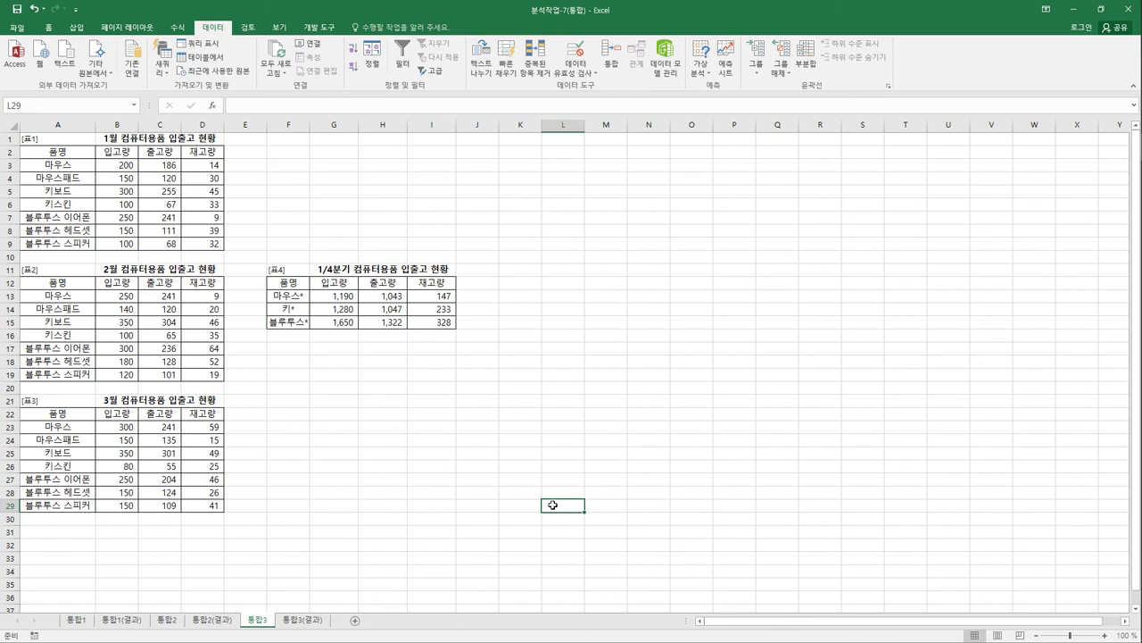